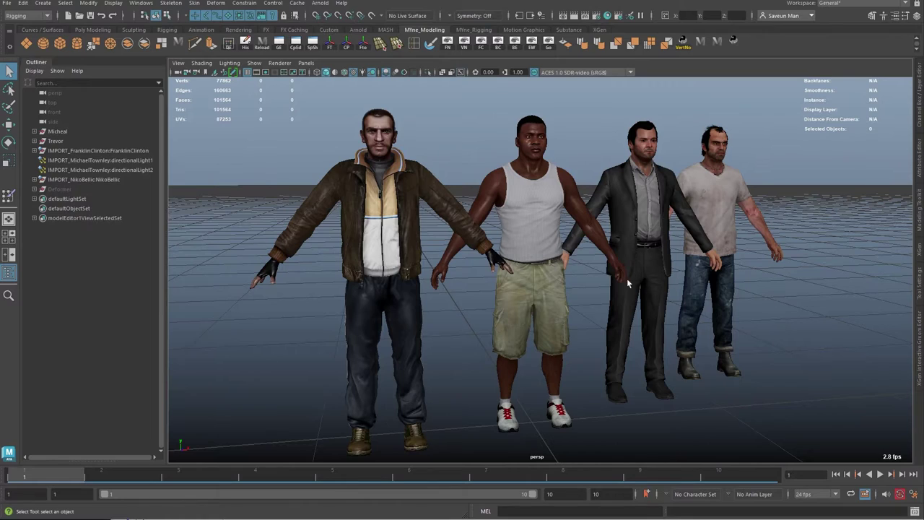
# Examine the four textured game characters in the perspective view, from close-up upper bodies to full figures.
pyautogui.scroll(5, 628, 284)
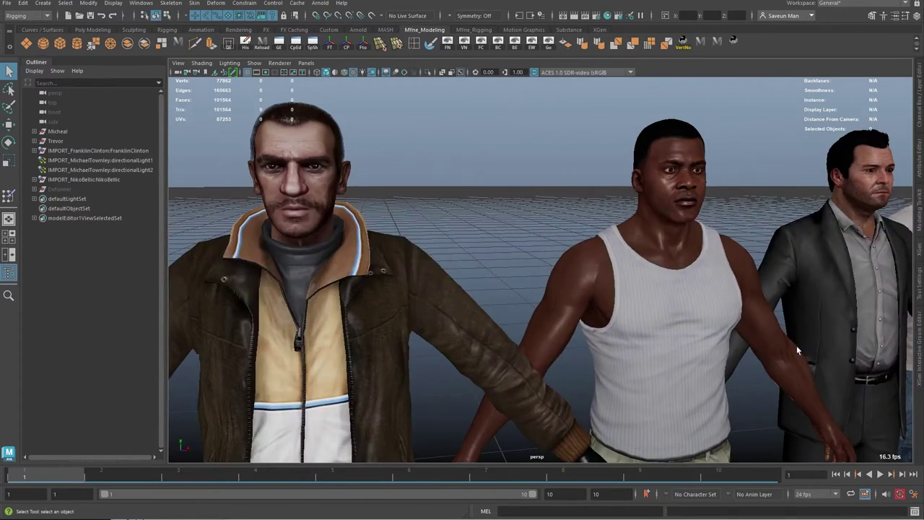
pyautogui.keyDown('alt'); pyautogui.moveTo(796, 345); pyautogui.dragTo(705, 330, button='right'); pyautogui.keyUp('alt')
pyautogui.keyDown('alt'); pyautogui.moveTo(705, 329); pyautogui.dragTo(629, 290); pyautogui.keyUp('alt')
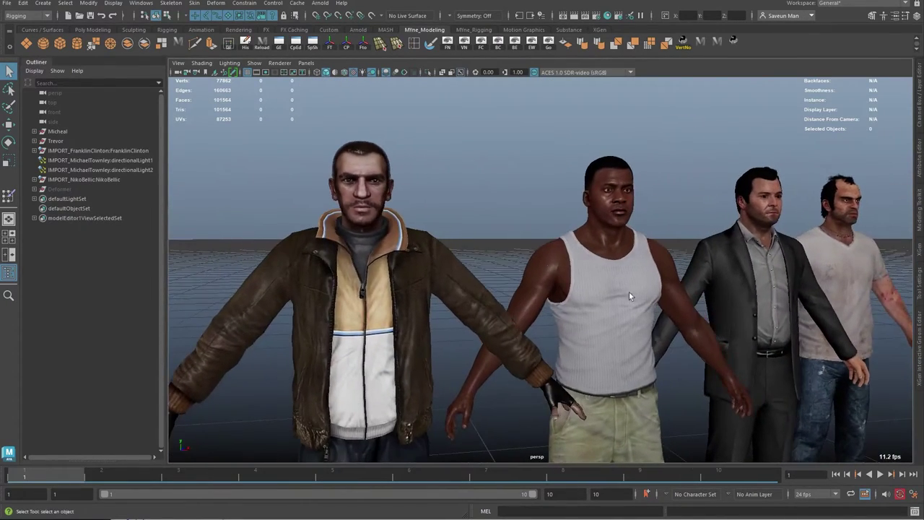
pyautogui.keyDown('alt'); pyautogui.moveTo(446, 256); pyautogui.dragTo(509, 296); pyautogui.keyUp('alt')
pyautogui.moveTo(617, 340)
pyautogui.keyDown('alt'); pyautogui.mouseDown()
pyautogui.moveTo(545, 295)
pyautogui.moveTo(530, 308)
pyautogui.moveTo(564, 323)
pyautogui.moveTo(554, 327)
pyautogui.moveTo(615, 322)
pyautogui.mouseUp(); pyautogui.keyUp('alt')
pyautogui.hotkey('alt', '5')
pyautogui.hotkey('alt', '5')
pyautogui.keyDown('alt'); pyautogui.moveTo(616, 322); pyautogui.dragTo(497, 311, button='right'); pyautogui.keyUp('alt')
pyautogui.keyDown('alt'); pyautogui.moveTo(575, 441); pyautogui.dragTo(589, 353, button='middle'); pyautogui.keyUp('alt')
pyautogui.keyDown('alt'); pyautogui.moveTo(650, 339); pyautogui.dragTo(600, 327, button='right'); pyautogui.keyUp('alt')
pyautogui.keyDown('alt'); pyautogui.moveTo(599, 328); pyautogui.dragTo(596, 348); pyautogui.keyUp('alt')
pyautogui.keyDown('alt'); pyautogui.moveTo(596, 350); pyautogui.dragTo(599, 367, button='middle'); pyautogui.keyUp('alt')
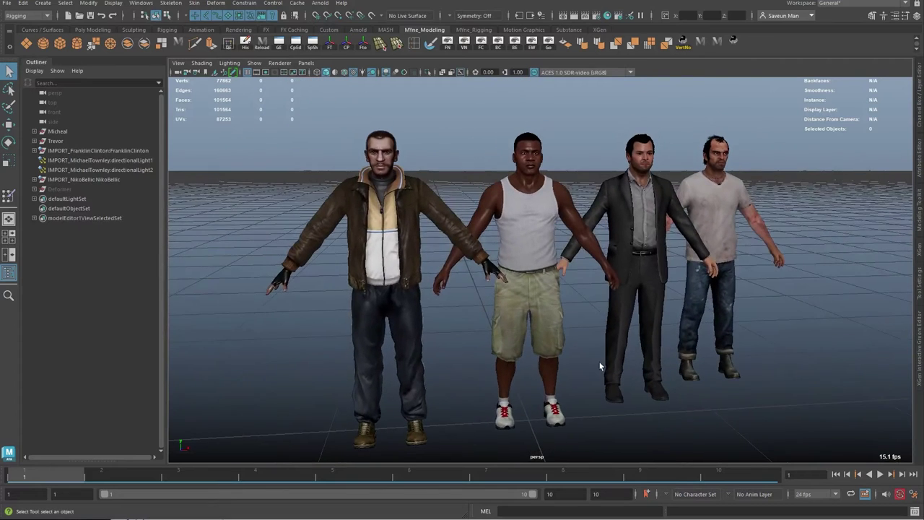
pyautogui.keyDown('alt'); pyautogui.moveTo(600, 367); pyautogui.dragTo(596, 363); pyautogui.keyUp('alt')
pyautogui.keyDown('alt'); pyautogui.moveTo(601, 359); pyautogui.dragTo(604, 354, button='right'); pyautogui.keyUp('alt')
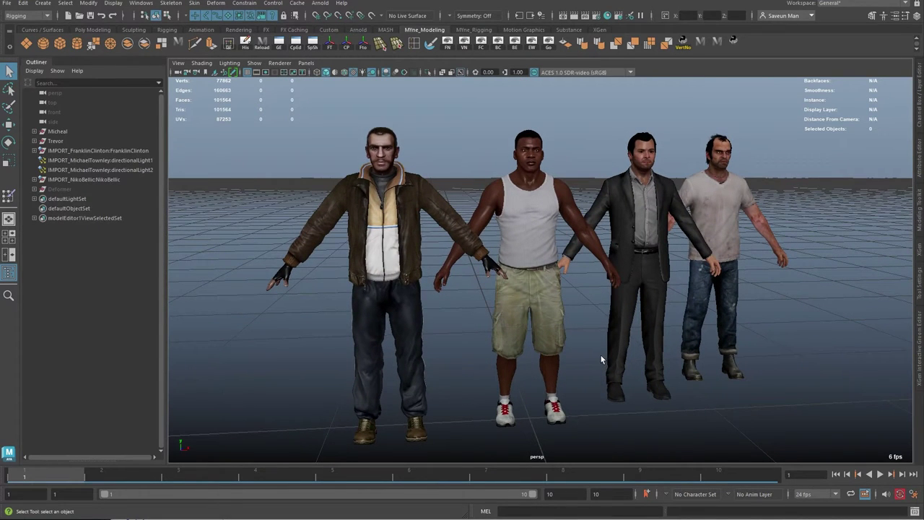
# Go to frame 2 and examine the leather-jacket character's textured upper body in the front view.
pyautogui.press('.')
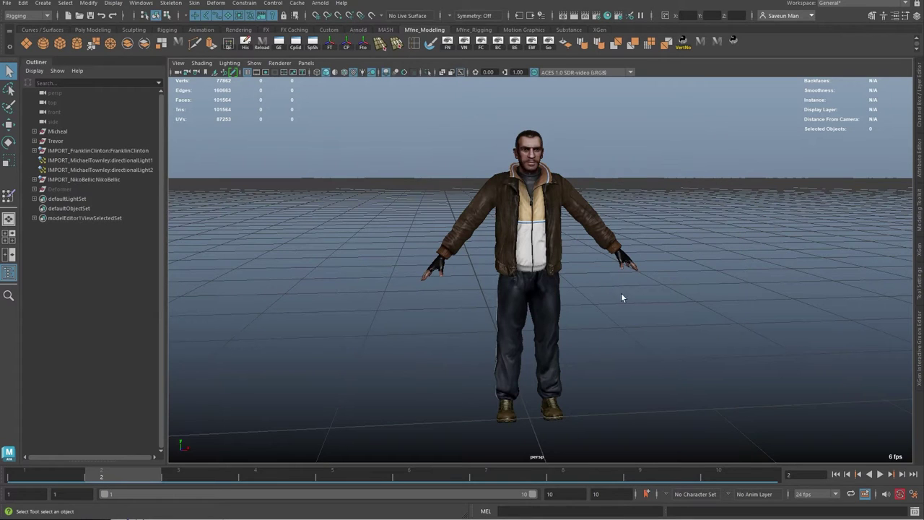
pyautogui.press('space')
pyautogui.moveTo(618, 301); pyautogui.dragTo(615, 323)
pyautogui.press('f')
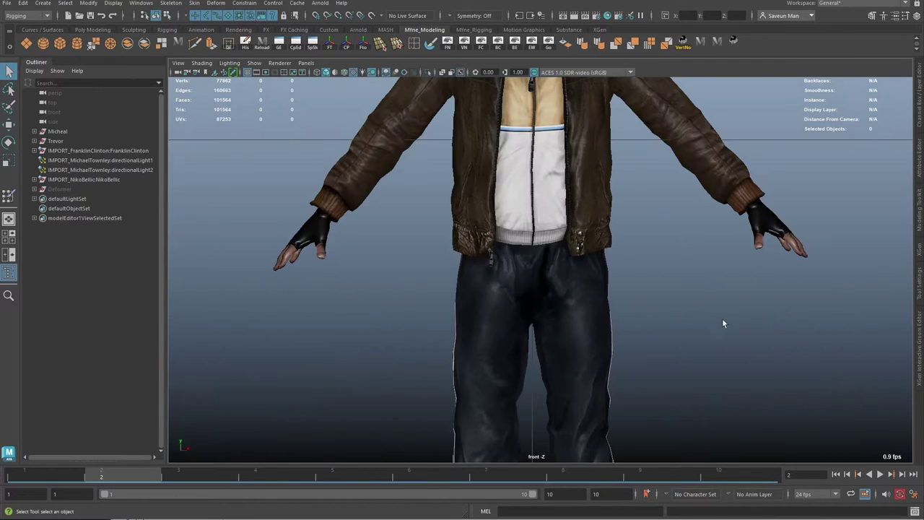
pyautogui.keyDown('alt'); pyautogui.moveTo(722, 321); pyautogui.dragTo(570, 317, button='right'); pyautogui.keyUp('alt')
pyautogui.keyDown('alt'); pyautogui.moveTo(531, 277); pyautogui.dragTo(512, 417, button='middle'); pyautogui.keyUp('alt')
pyautogui.keyDown('alt'); pyautogui.moveTo(513, 337); pyautogui.dragTo(635, 343, button='right'); pyautogui.keyUp('alt')
pyautogui.keyDown('alt'); pyautogui.moveTo(622, 326); pyautogui.dragTo(637, 327, button='middle'); pyautogui.keyUp('alt')
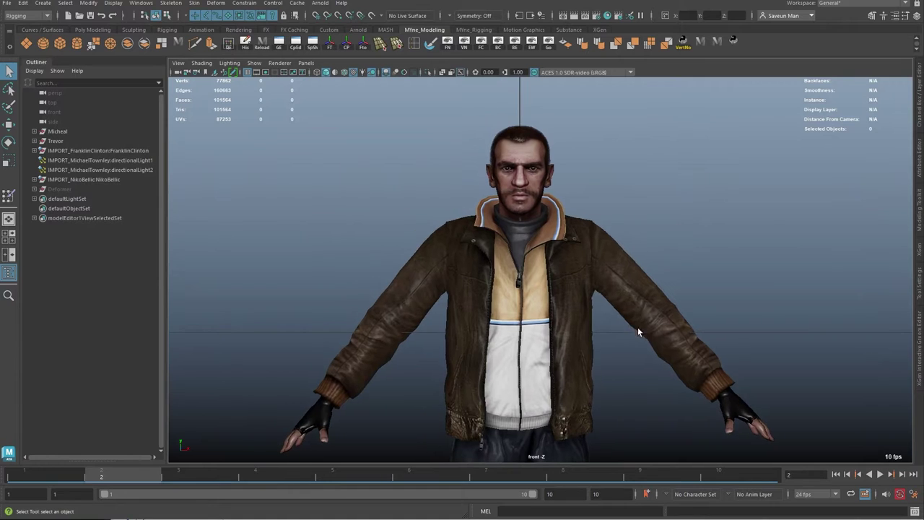
pyautogui.keyDown('alt'); pyautogui.moveTo(660, 329); pyautogui.dragTo(638, 330, button='right'); pyautogui.keyUp('alt')
pyautogui.keyDown('alt'); pyautogui.moveTo(630, 413); pyautogui.dragTo(639, 367, button='middle'); pyautogui.keyUp('alt')
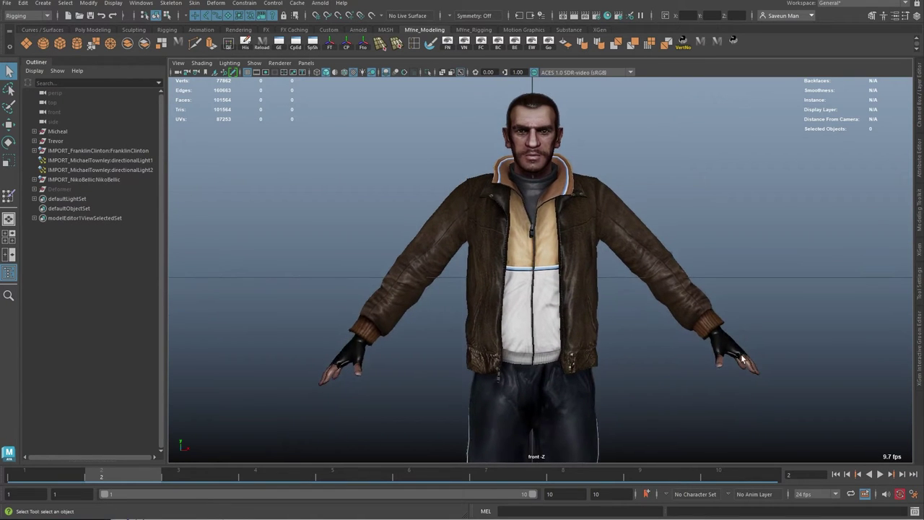
pyautogui.scroll(-3, 627, 332)
# Show the leather-jacket character in untextured shading with its wireframe and inspect the head and collar topology up close.
pyautogui.press('5')
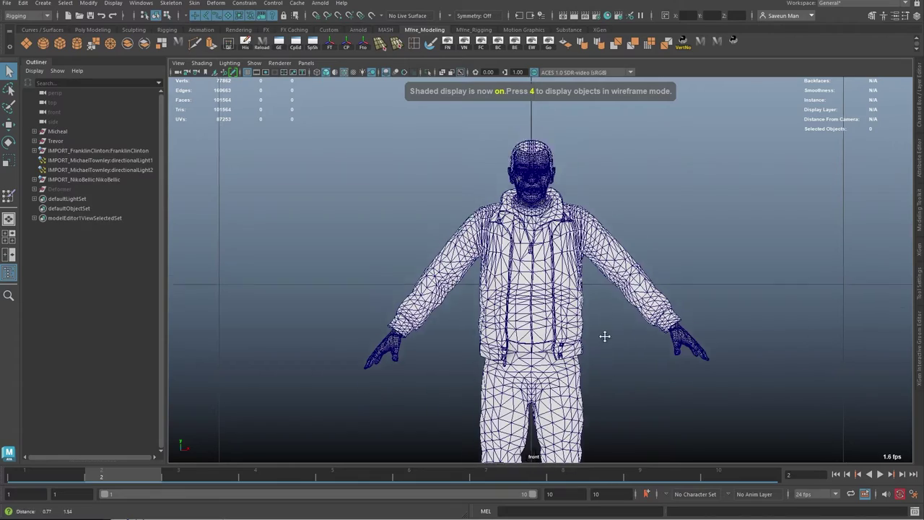
pyautogui.scroll(5, 605, 334)
pyautogui.keyDown('alt'); pyautogui.moveTo(575, 360); pyautogui.dragTo(607, 351, button='middle'); pyautogui.keyUp('alt')
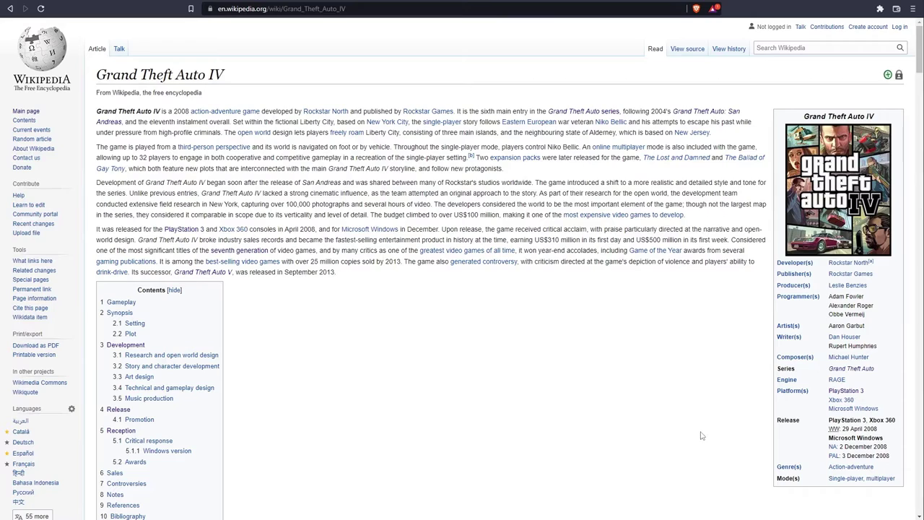
# Review the Wikipedia articles on Grand Theft Auto: San Andreas and Grand Theft Auto V, checking the latter's release date.
pyautogui.click(315, 1)
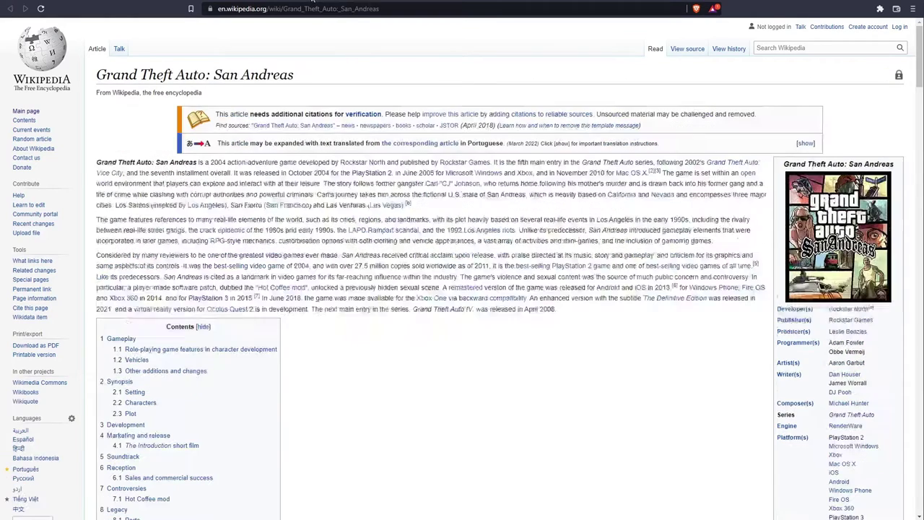
pyautogui.scroll(-2, 602, 250)
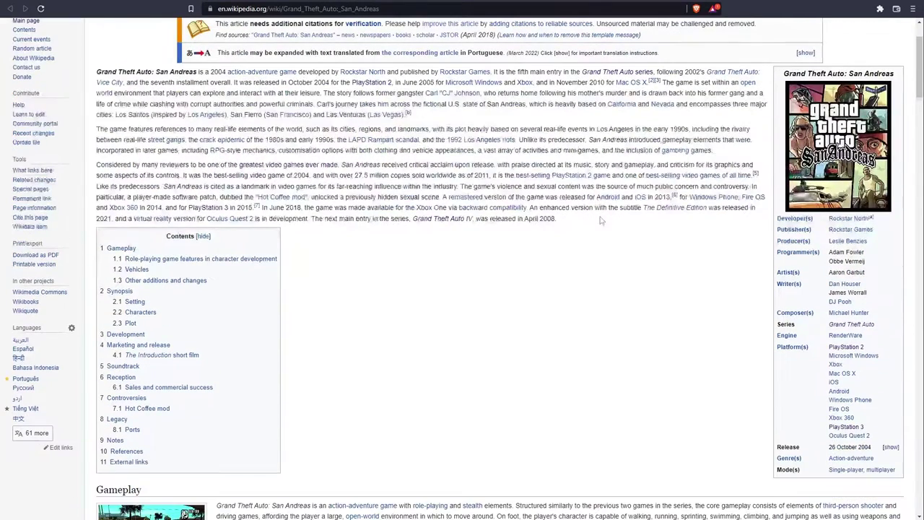
pyautogui.hotkey('alt', 'Left')
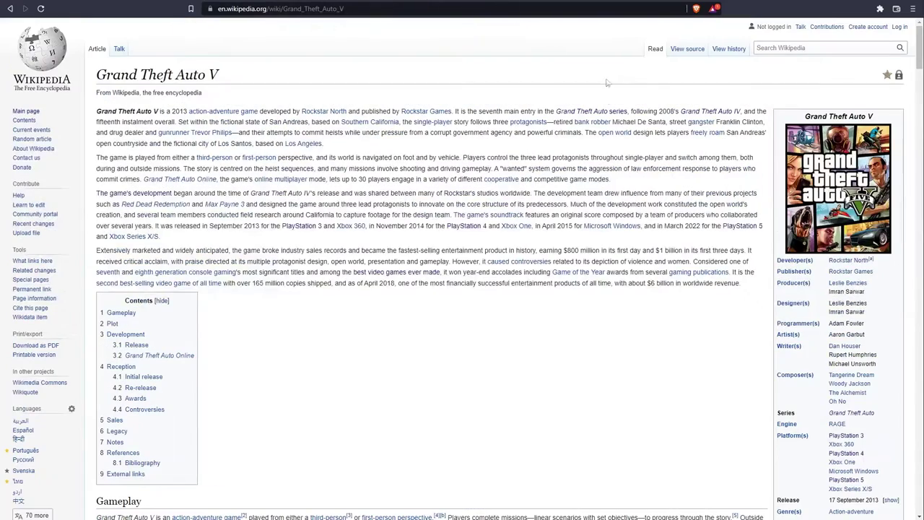
pyautogui.scroll(-1, 652, 175)
pyautogui.scroll(-1, 652, 175)
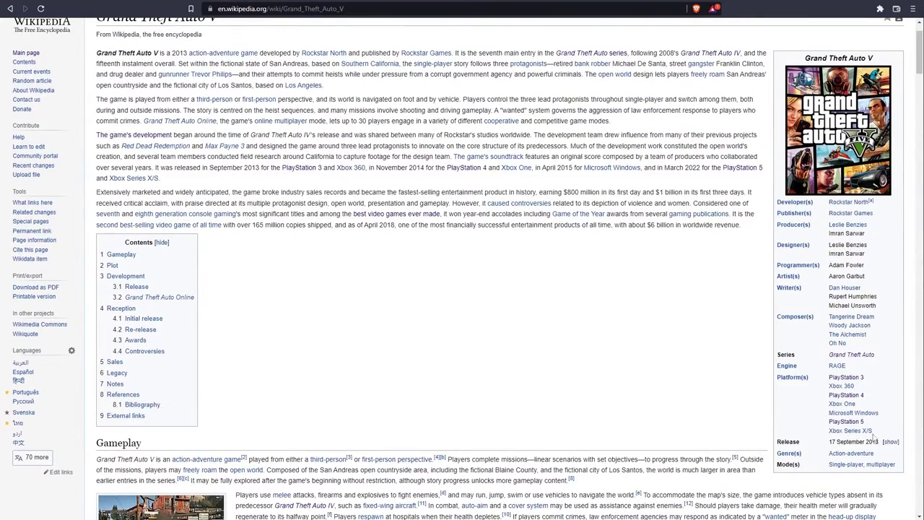
pyautogui.moveTo(879, 441); pyautogui.dragTo(831, 441)
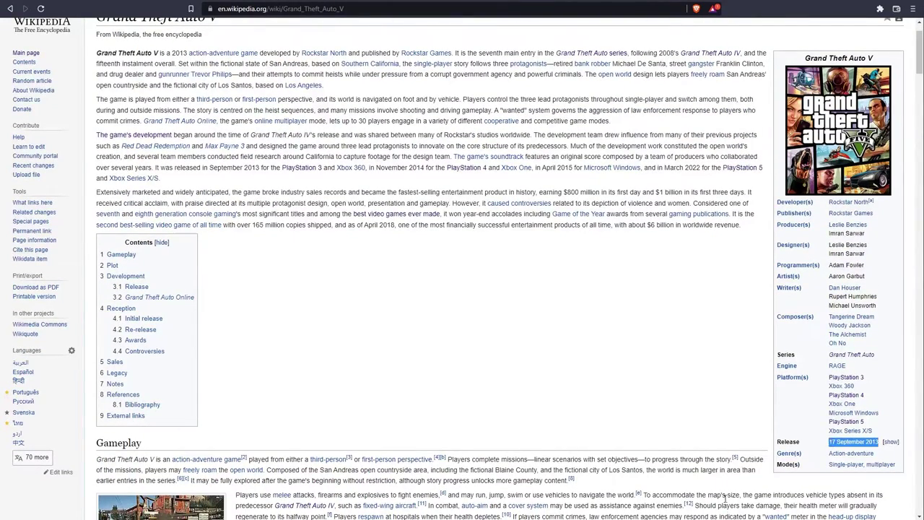
pyautogui.click(600, 353)
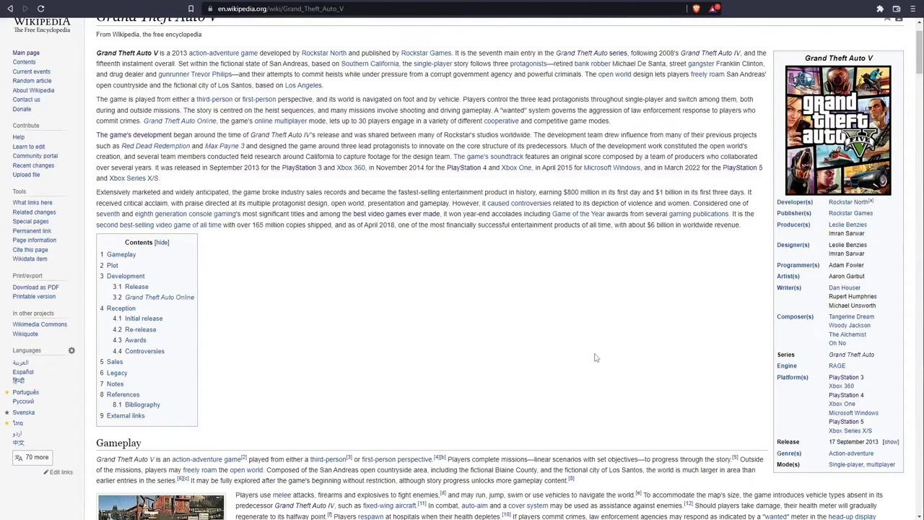
pyautogui.scroll(1, 608, 326)
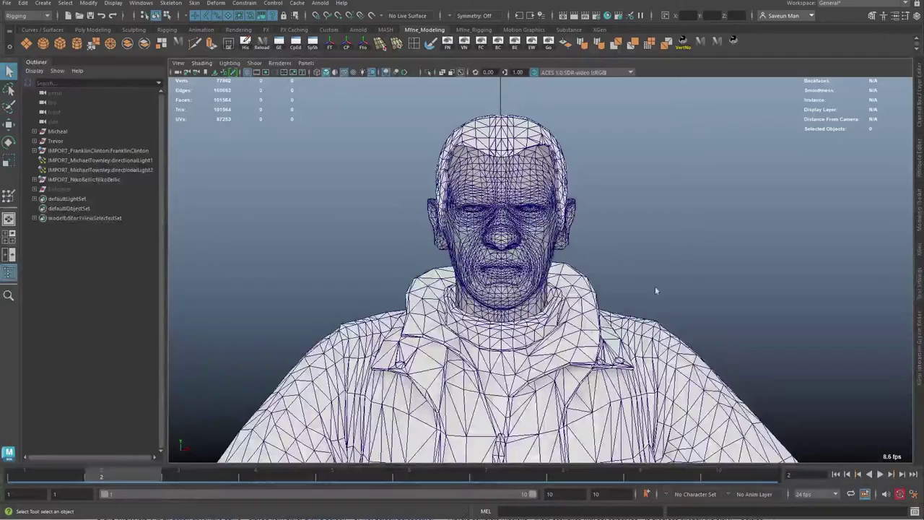
# Return to Maya and show the character's upper body in plain shaded display without textures or wireframe.
pyautogui.scroll(-6, 706, 304)
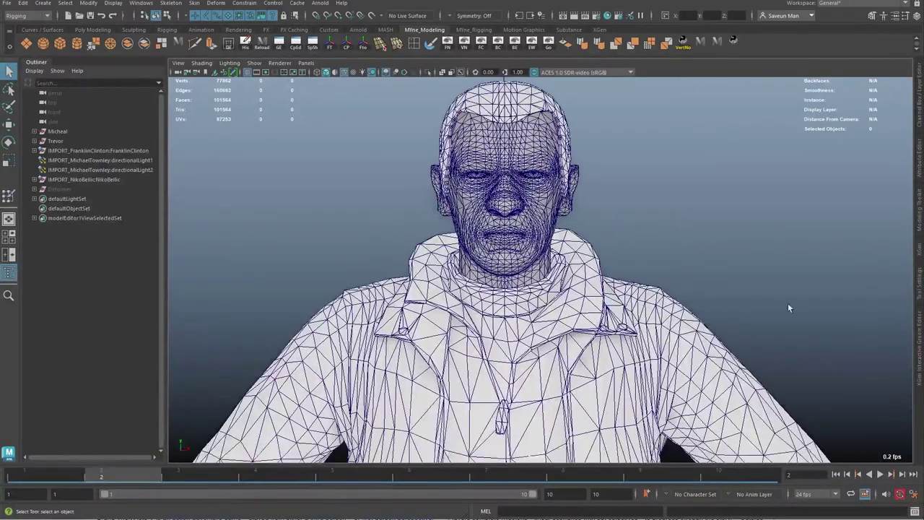
pyautogui.scroll(-1, 715, 314)
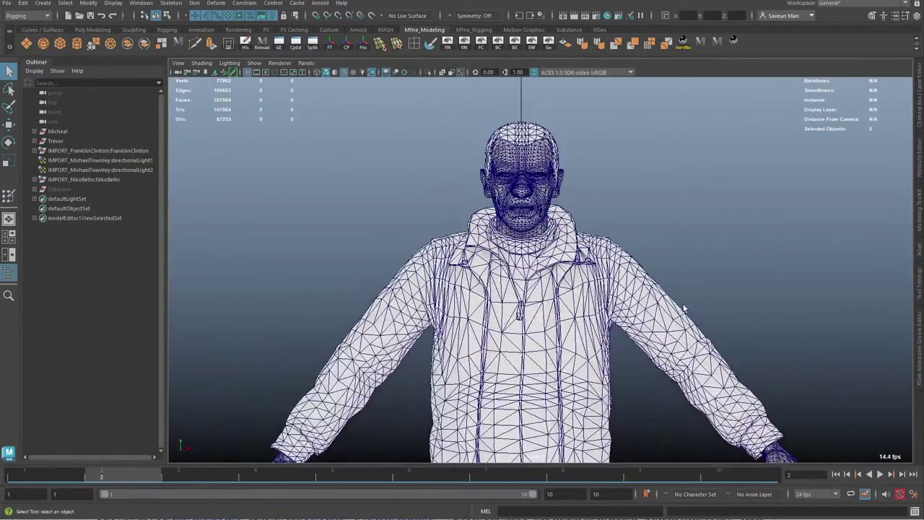
pyautogui.press('7')
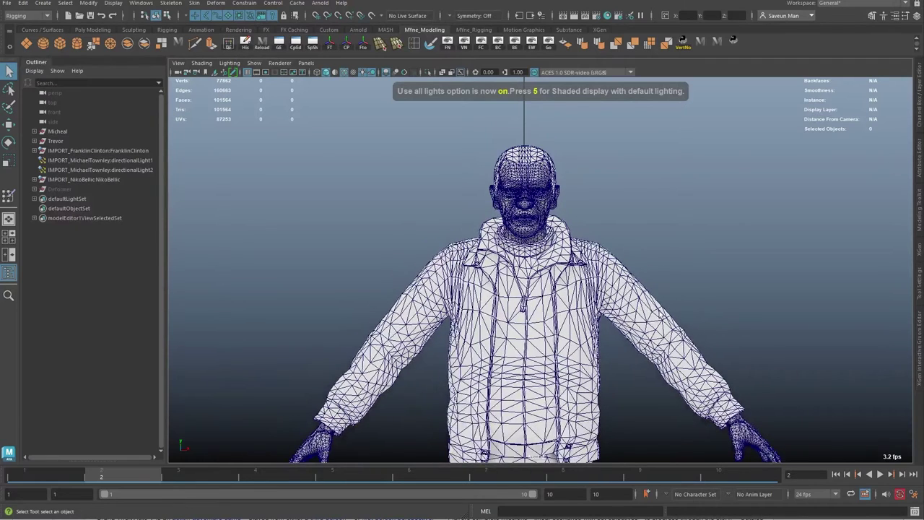
pyautogui.press('6')
pyautogui.press('5')
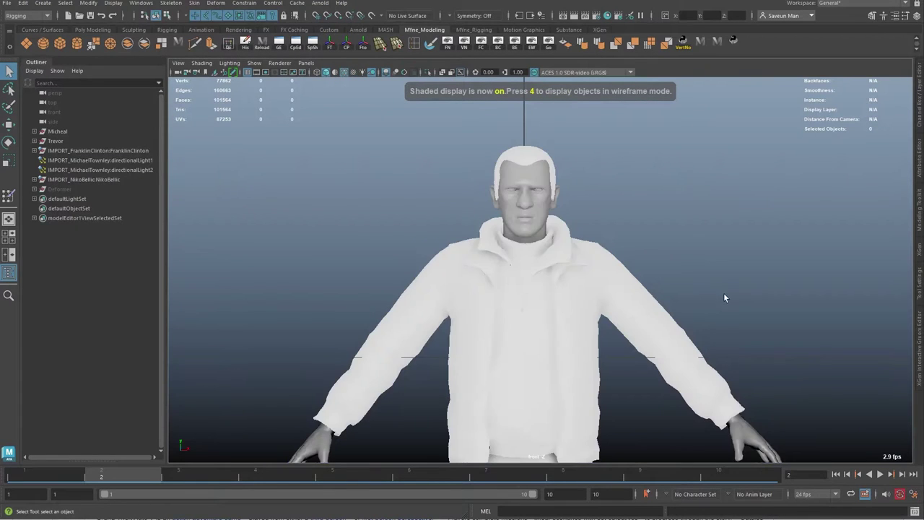
pyautogui.keyDown('alt'); pyautogui.moveTo(657, 367); pyautogui.dragTo(673, 350, button='middle'); pyautogui.keyUp('alt')
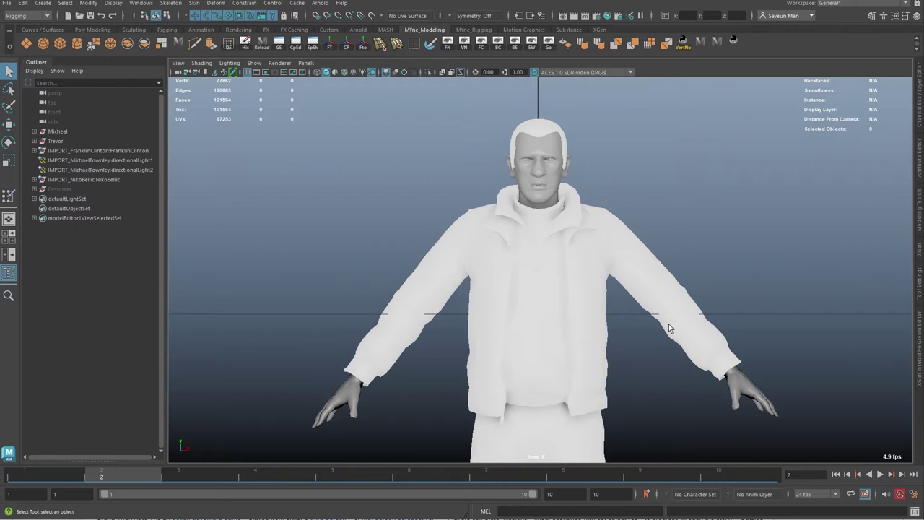
pyautogui.hotkey('alt', '.')
pyautogui.hotkey('alt', ',')
# Turn on textured shading and frame the leather-jacket character's full body in the front view.
pyautogui.press('6')
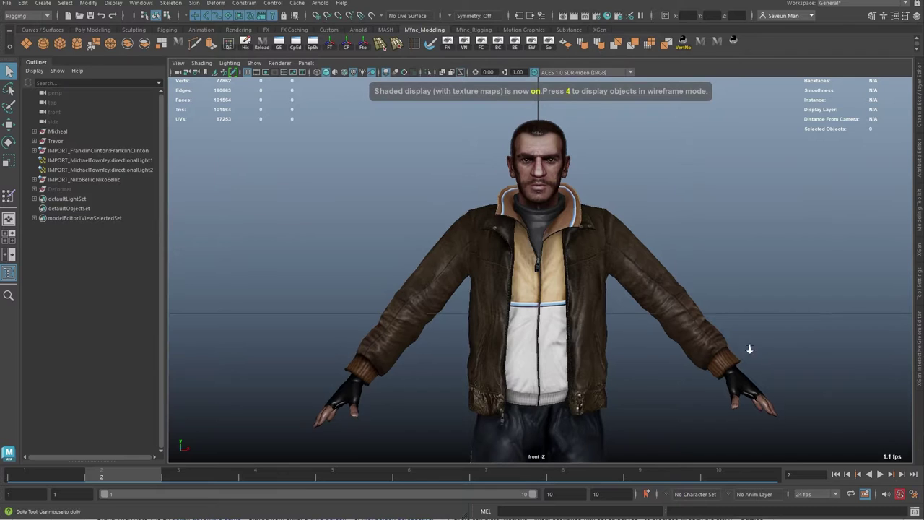
pyautogui.keyDown('alt'); pyautogui.moveTo(749, 349); pyautogui.dragTo(586, 357, button='right'); pyautogui.keyUp('alt')
pyautogui.keyDown('alt'); pyautogui.moveTo(586, 358); pyautogui.dragTo(629, 292, button='middle'); pyautogui.keyUp('alt')
pyautogui.keyDown('alt'); pyautogui.moveTo(629, 292); pyautogui.dragTo(613, 306, button='right'); pyautogui.keyUp('alt')
pyautogui.keyDown('alt'); pyautogui.moveTo(613, 306); pyautogui.dragTo(620, 279, button='middle'); pyautogui.keyUp('alt')
pyautogui.scroll(2, 649, 313)
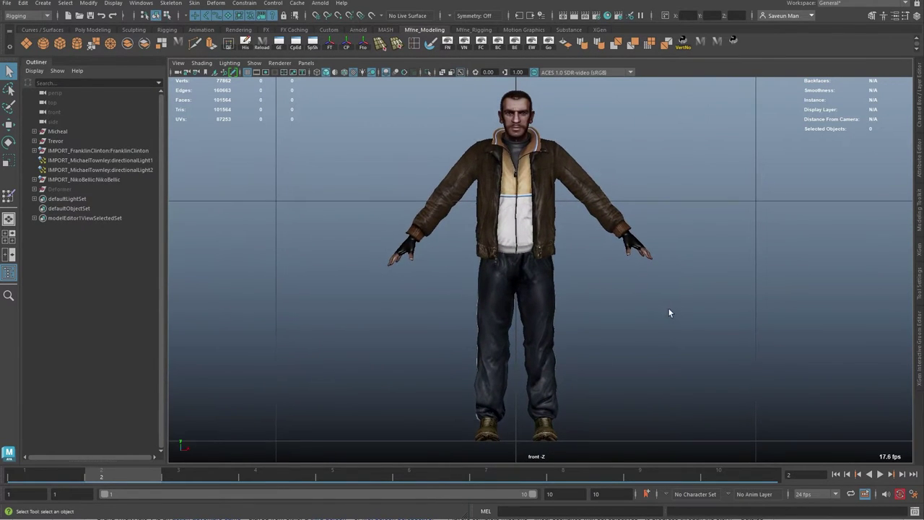
pyautogui.keyDown('alt'); pyautogui.moveTo(668, 313); pyautogui.dragTo(697, 303, button='middle'); pyautogui.keyUp('alt')
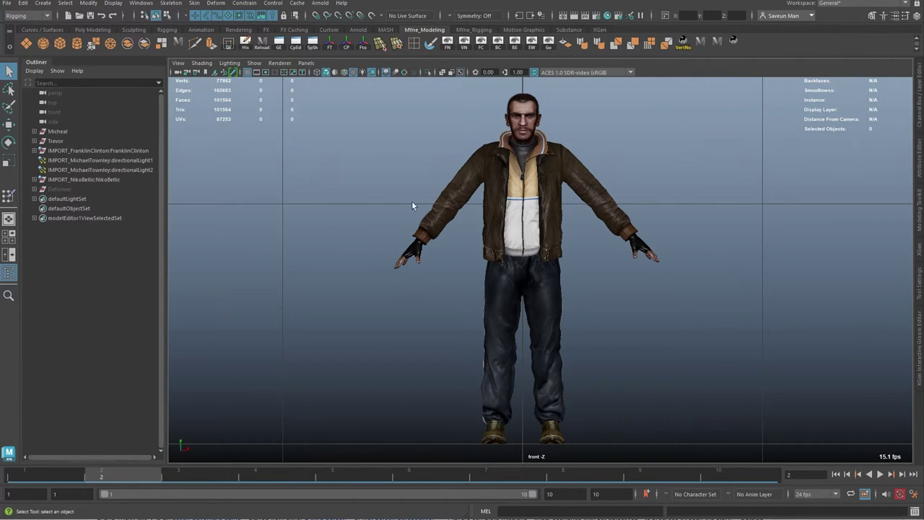
# Switch the viewport to full screen and center the standing character in it.
pyautogui.hotkey('ctrl', 'space')
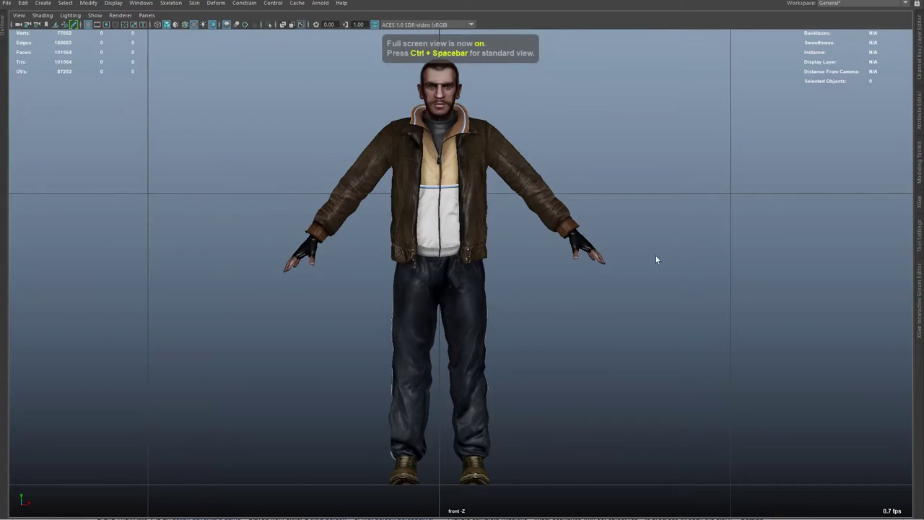
pyautogui.keyDown('alt'); pyautogui.moveTo(638, 285); pyautogui.dragTo(636, 287, button='middle'); pyautogui.keyUp('alt')
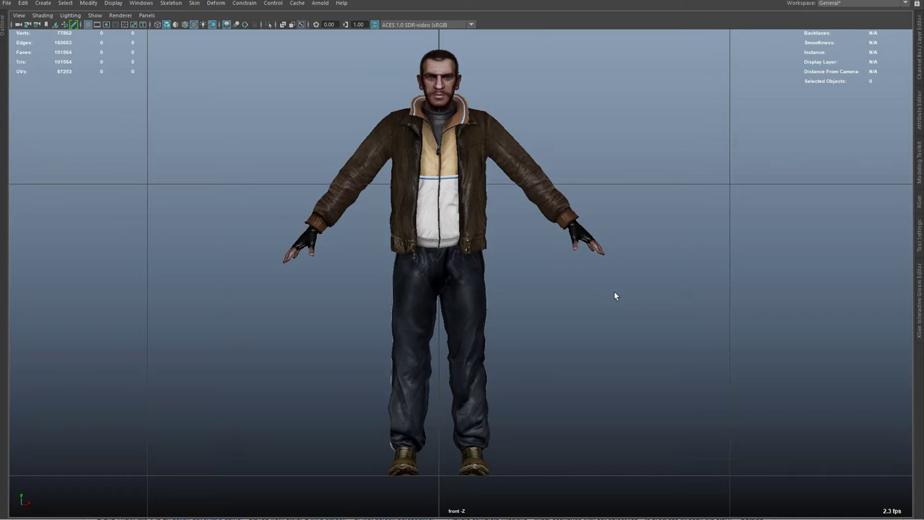
pyautogui.keyDown('alt'); pyautogui.moveTo(599, 293); pyautogui.dragTo(615, 304, button='middle'); pyautogui.keyUp('alt')
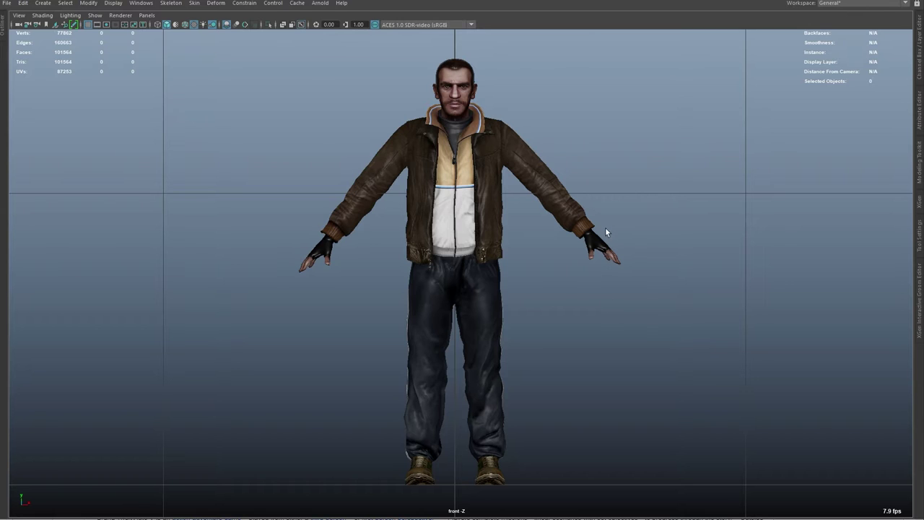
# Set the viewport to untextured shaded display and switch from the front view to the perspective view.
pyautogui.press('5')
pyautogui.press('space')
pyautogui.moveTo(552, 286); pyautogui.dragTo(549, 256)
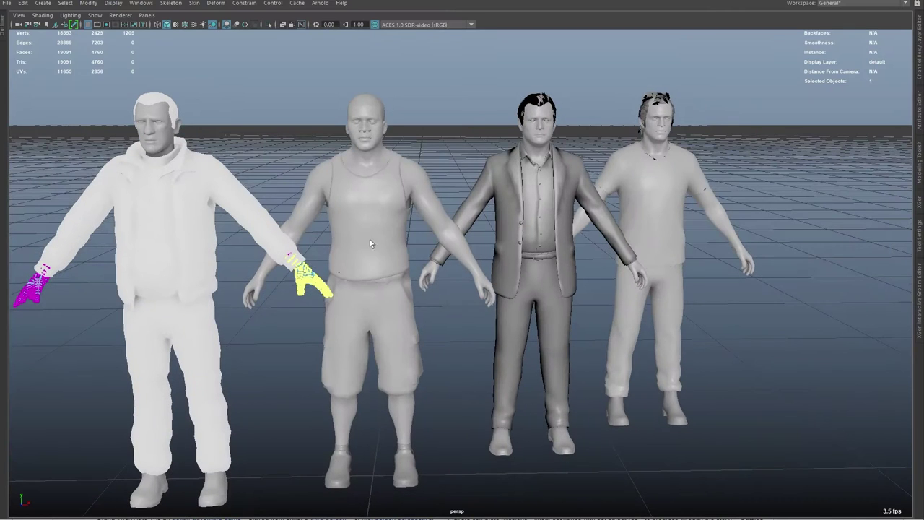
# Return to object selection with nothing selected and overlay the wireframe on all four shaded characters.
pyautogui.press('F8')
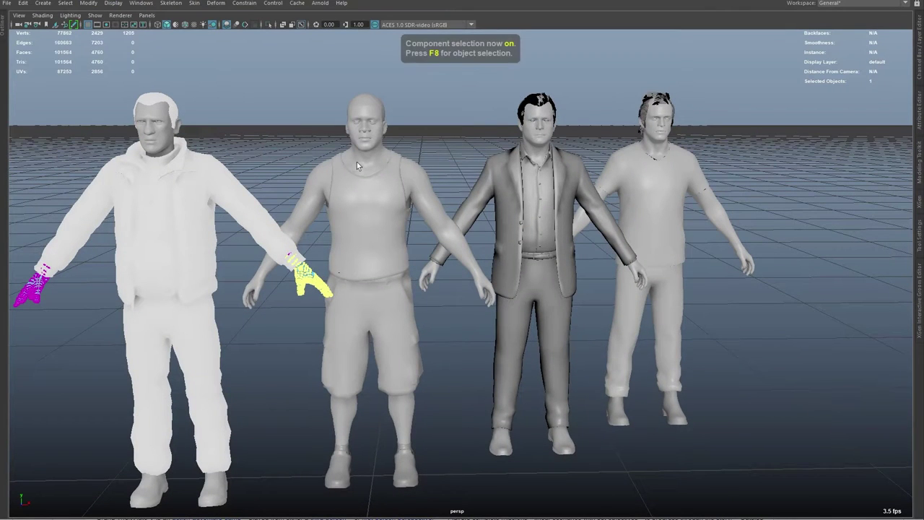
pyautogui.press('F8')
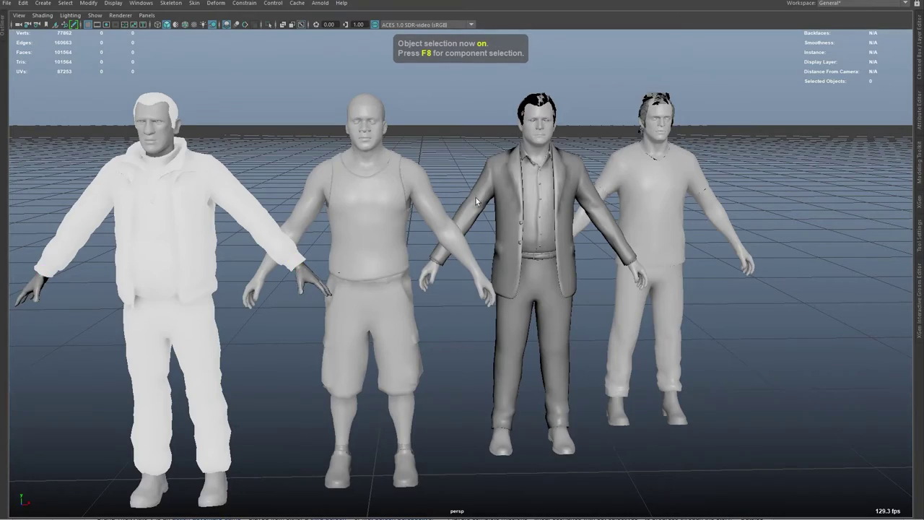
pyautogui.hotkey('alt', '5')
# Examine and compare the wireframe topology of the four characters from several angles and distances in the perspective view.
pyautogui.keyDown('alt'); pyautogui.moveTo(422, 167); pyautogui.dragTo(441, 291, button='middle'); pyautogui.keyUp('alt')
pyautogui.keyDown('alt'); pyautogui.moveTo(442, 295); pyautogui.dragTo(452, 290); pyautogui.keyUp('alt')
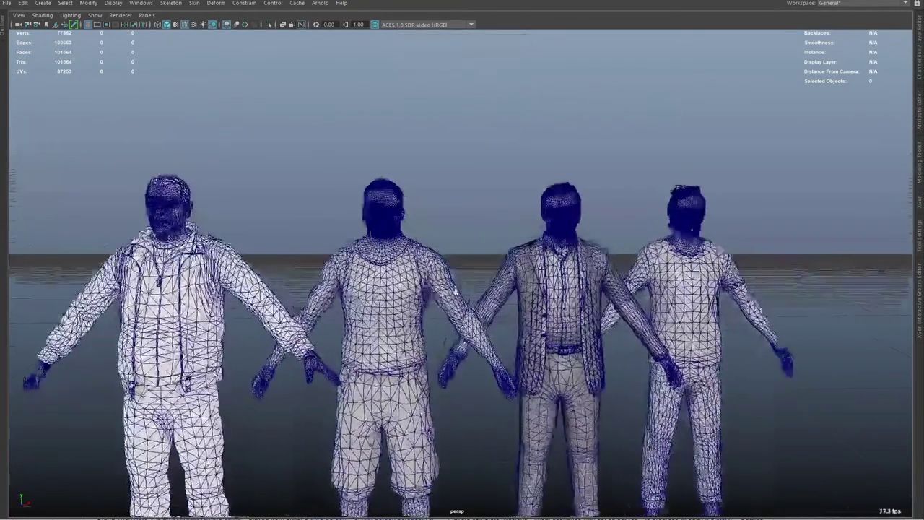
pyautogui.keyDown('alt'); pyautogui.moveTo(453, 290); pyautogui.dragTo(511, 354, button='right'); pyautogui.keyUp('alt')
pyautogui.keyDown('alt'); pyautogui.moveTo(511, 354); pyautogui.dragTo(489, 320, button='middle'); pyautogui.keyUp('alt')
pyautogui.keyDown('alt'); pyautogui.moveTo(482, 376); pyautogui.dragTo(466, 322, button='middle'); pyautogui.keyUp('alt')
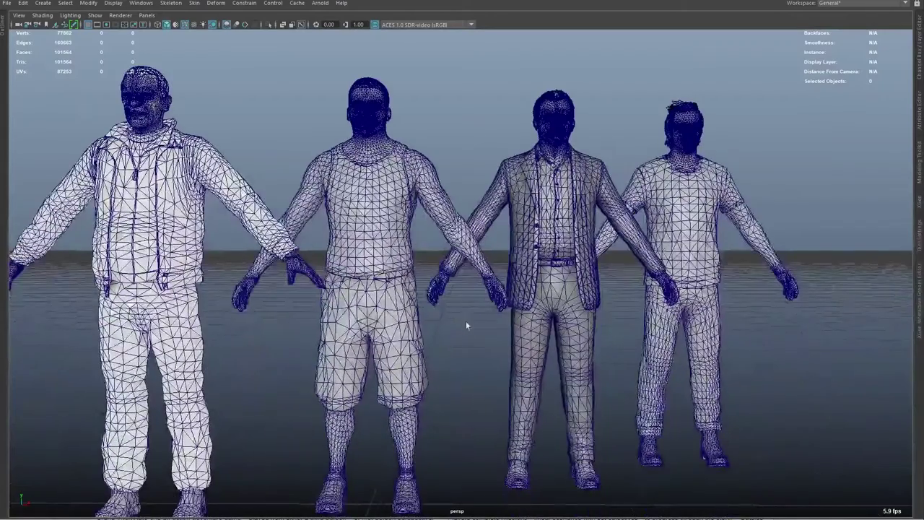
pyautogui.keyDown('alt'); pyautogui.moveTo(466, 323); pyautogui.dragTo(478, 343); pyautogui.keyUp('alt')
pyautogui.keyDown('alt'); pyautogui.moveTo(485, 325); pyautogui.dragTo(510, 330, button='middle'); pyautogui.keyUp('alt')
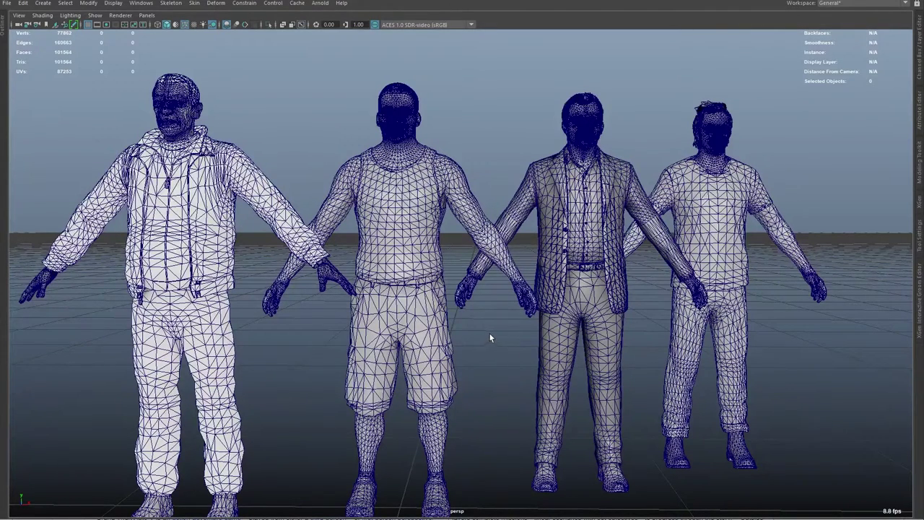
pyautogui.keyDown('alt'); pyautogui.moveTo(490, 334); pyautogui.dragTo(485, 345); pyautogui.keyUp('alt')
pyautogui.keyDown('alt'); pyautogui.moveTo(484, 311); pyautogui.dragTo(519, 441, button='middle'); pyautogui.keyUp('alt')
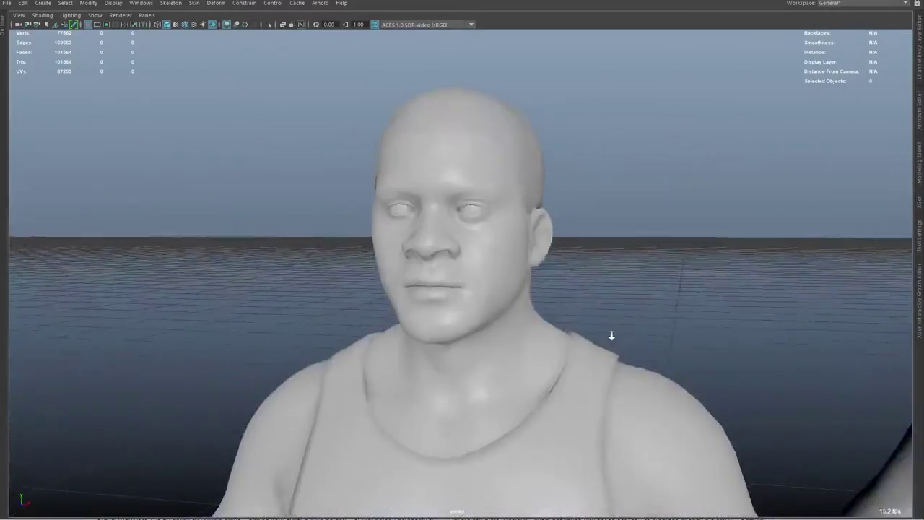
# Bring the suited man's head into view and turn on two-sided lighting so the back faces of his hair are lit.
pyautogui.keyDown('alt'); pyautogui.moveTo(611, 335); pyautogui.dragTo(700, 348, button='right'); pyautogui.keyUp('alt')
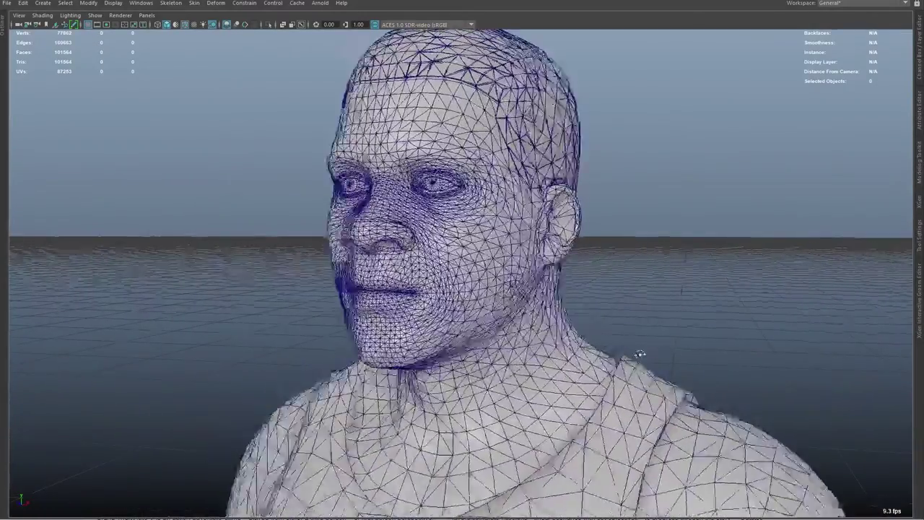
pyautogui.moveTo(637, 351)
pyautogui.keyDown('alt'); pyautogui.mouseDown()
pyautogui.moveTo(625, 354)
pyautogui.moveTo(638, 358)
pyautogui.mouseUp(); pyautogui.keyUp('alt')
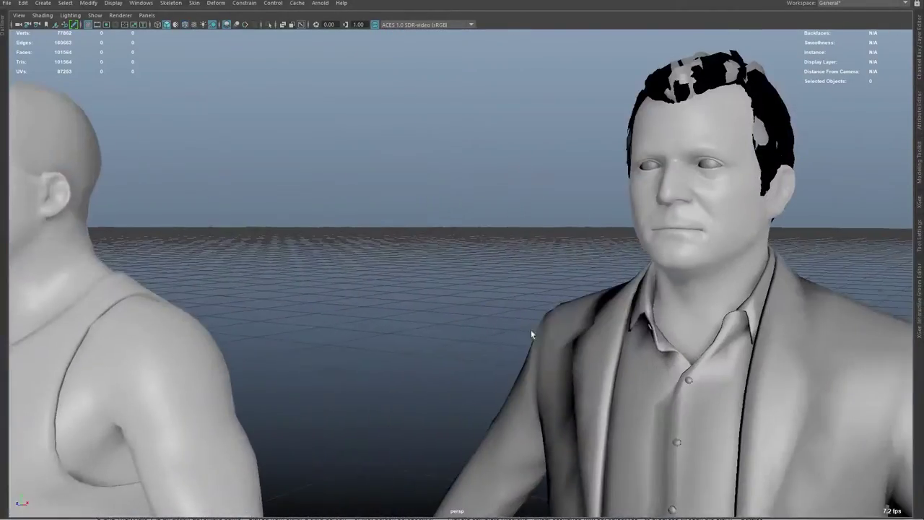
pyautogui.keyDown('alt'); pyautogui.moveTo(532, 334); pyautogui.dragTo(522, 347, button='middle'); pyautogui.keyUp('alt')
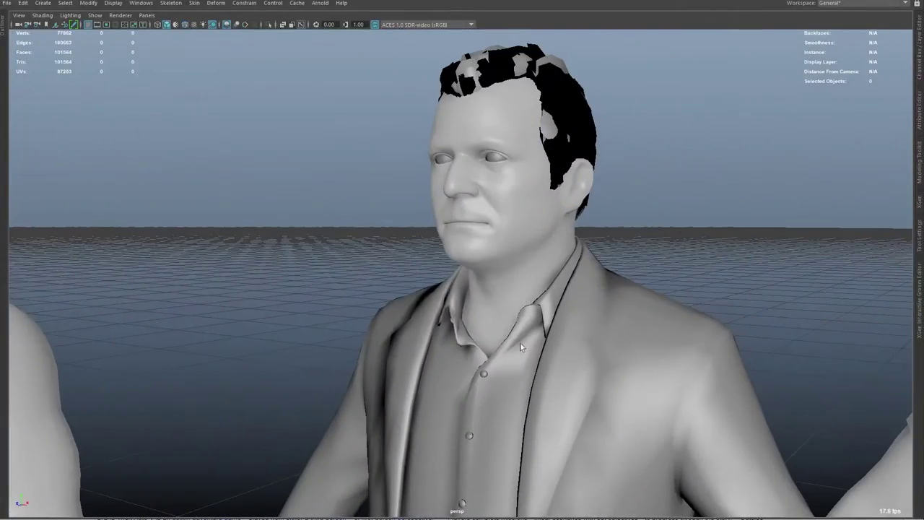
pyautogui.click(70, 15)
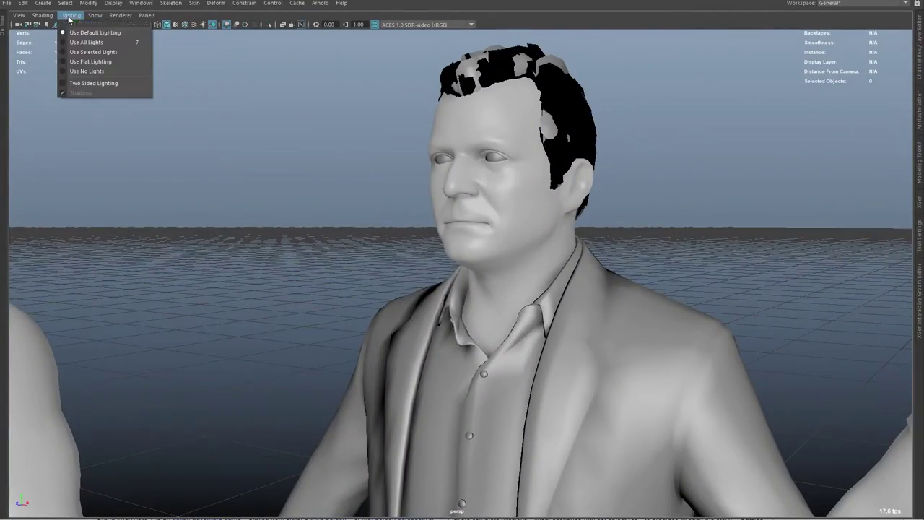
pyautogui.click(94, 93)
pyautogui.keyDown('alt'); pyautogui.moveTo(405, 146); pyautogui.dragTo(492, 337); pyautogui.keyUp('alt')
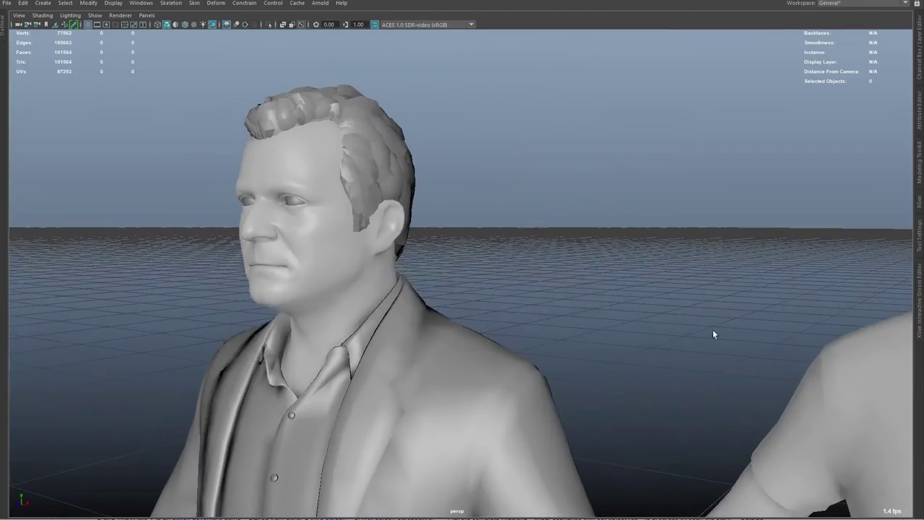
# Examine the untextured shaded forms of the characters, from the suited man's head out to all four full bodies.
pyautogui.keyDown('alt'); pyautogui.moveTo(713, 333); pyautogui.dragTo(598, 323); pyautogui.keyUp('alt')
pyautogui.keyDown('alt'); pyautogui.moveTo(401, 320); pyautogui.dragTo(632, 308, button='middle'); pyautogui.keyUp('alt')
pyautogui.keyDown('alt'); pyautogui.moveTo(632, 307); pyautogui.dragTo(346, 303, button='right'); pyautogui.keyUp('alt')
pyautogui.keyDown('alt'); pyautogui.moveTo(274, 339); pyautogui.dragTo(303, 277, button='middle'); pyautogui.keyUp('alt')
pyautogui.keyDown('alt'); pyautogui.moveTo(289, 282); pyautogui.dragTo(324, 299); pyautogui.keyUp('alt')
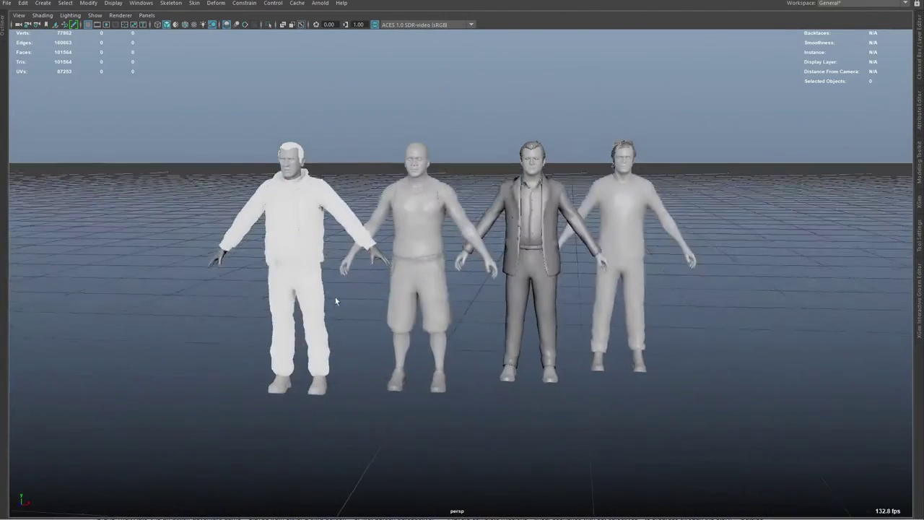
pyautogui.keyDown('alt'); pyautogui.moveTo(324, 299); pyautogui.dragTo(332, 288, button='right'); pyautogui.keyUp('alt')
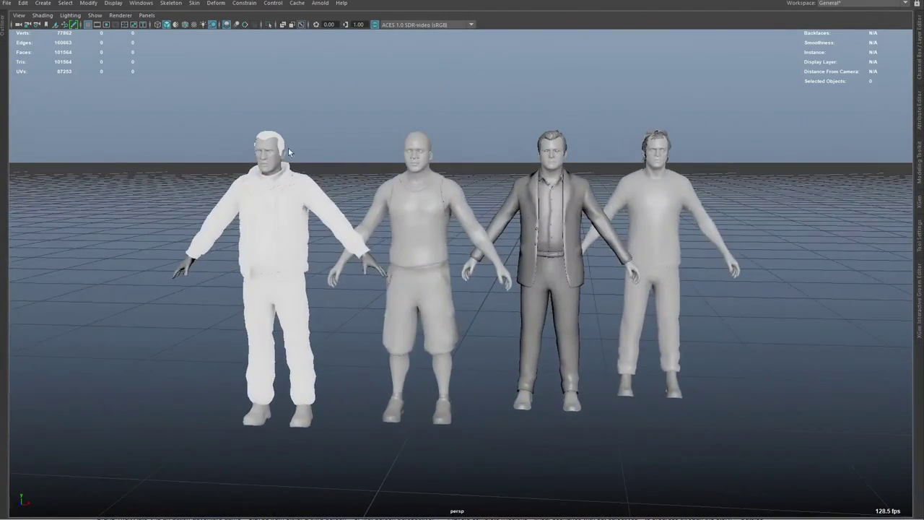
pyautogui.keyDown('alt'); pyautogui.moveTo(325, 156); pyautogui.dragTo(350, 182, button='right'); pyautogui.keyUp('alt')
pyautogui.keyDown('alt'); pyautogui.moveTo(306, 188); pyautogui.dragTo(328, 191, button='middle'); pyautogui.keyUp('alt')
pyautogui.keyDown('alt'); pyautogui.moveTo(328, 192); pyautogui.dragTo(368, 186, button='right'); pyautogui.keyUp('alt')
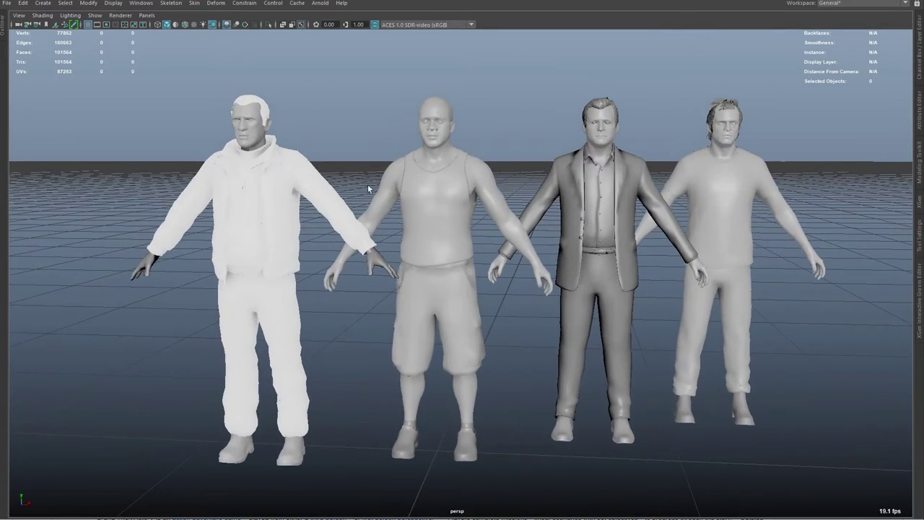
pyautogui.keyDown('alt'); pyautogui.moveTo(678, 339); pyautogui.dragTo(683, 361); pyautogui.keyUp('alt')
# Compare the characters with and without the wireframe overlay, in untextured shaded display and with texture maps shown.
pyautogui.hotkey('alt', '5')
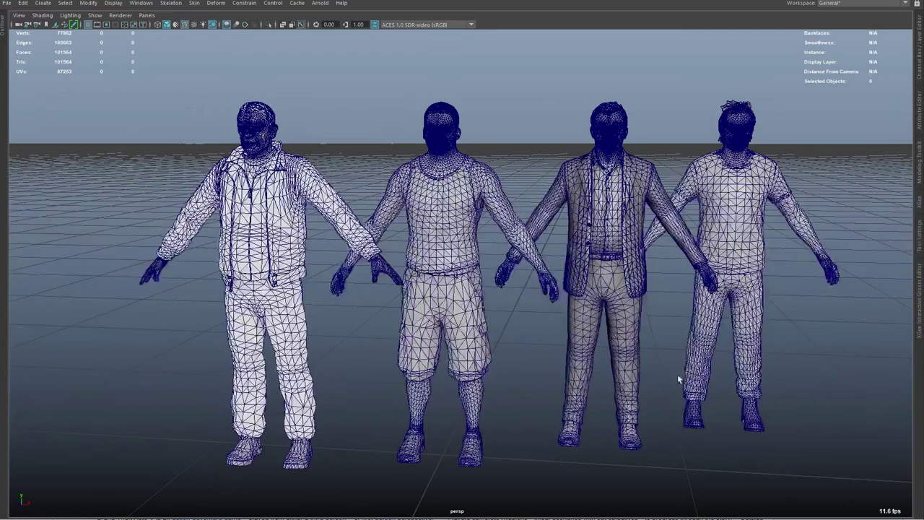
pyautogui.hotkey('alt', '5')
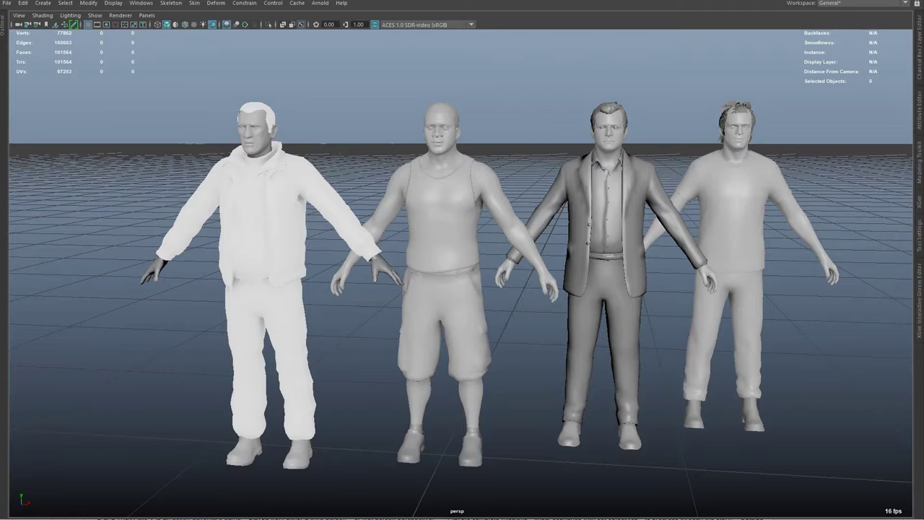
pyautogui.press('6')
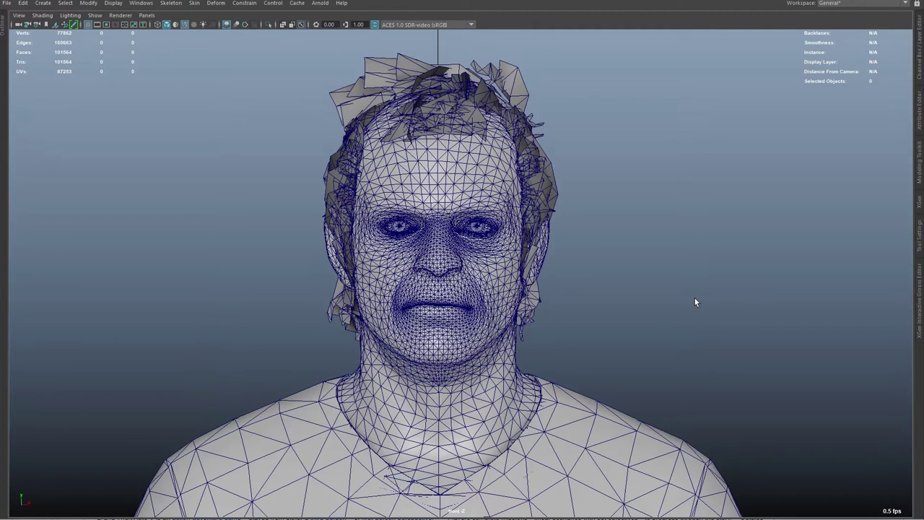
pyautogui.press('6')
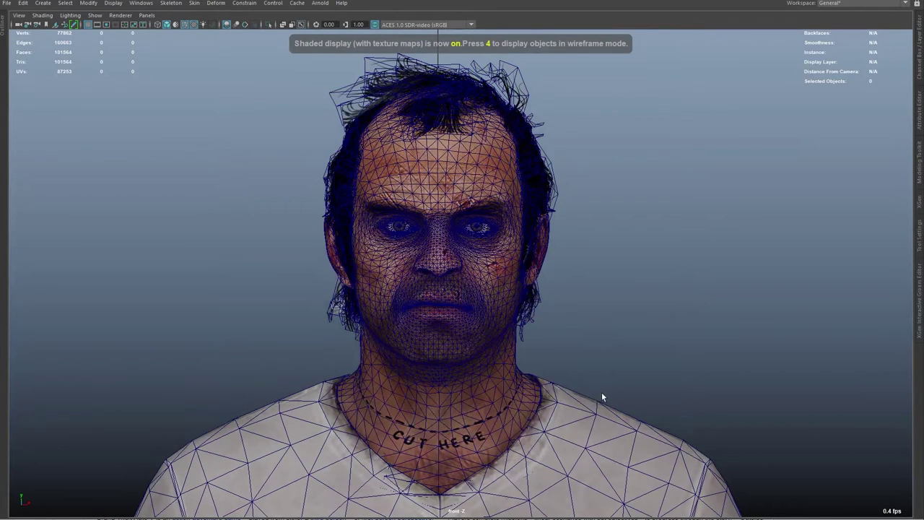
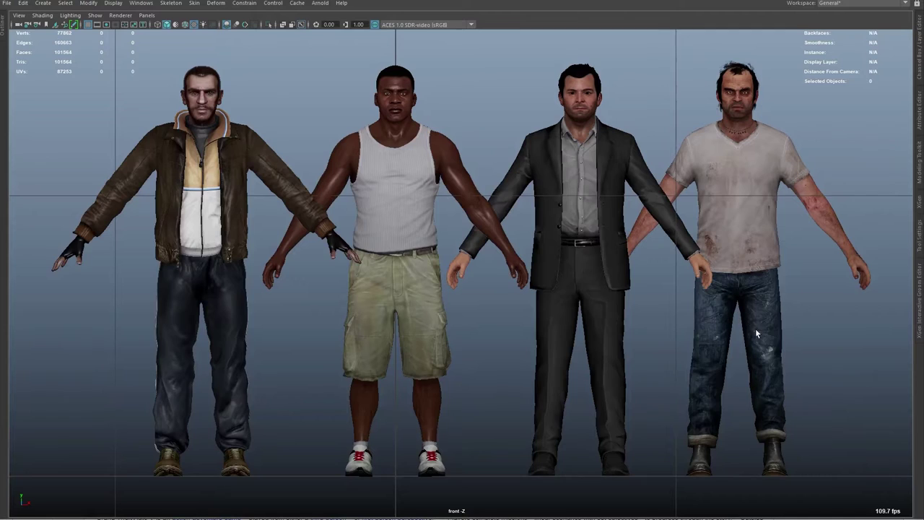
pyautogui.keyDown('alt'); pyautogui.moveTo(756, 330); pyautogui.dragTo(764, 338, button='middle'); pyautogui.keyUp('alt')
pyautogui.hotkey('alt', '5')
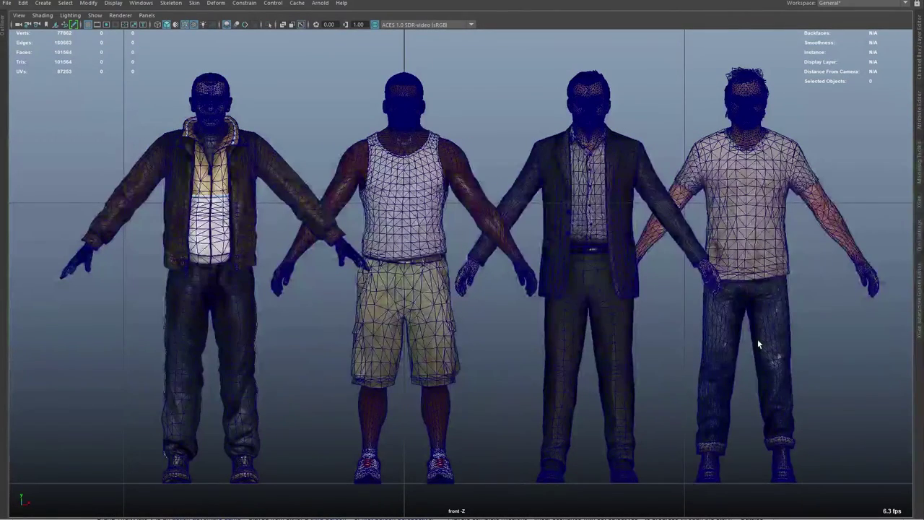
pyautogui.press('6')
# Switch from the front view to the perspective view, frame the suited man's jacket and show it in untextured shaded display.
pyautogui.click(763, 336)
pyautogui.press('space')
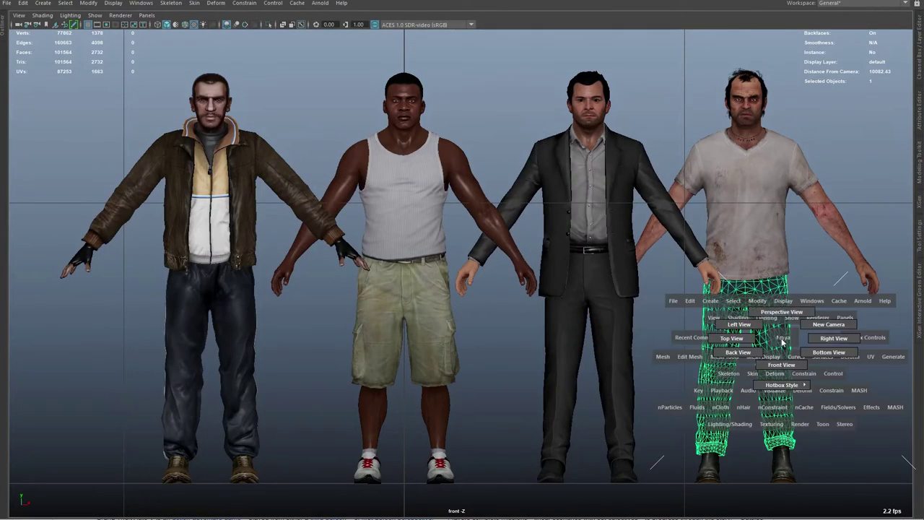
pyautogui.moveTo(781, 344); pyautogui.dragTo(778, 314)
pyautogui.click(668, 204)
pyautogui.press('f')
pyautogui.keyDown('alt'); pyautogui.moveTo(650, 194); pyautogui.dragTo(628, 253); pyautogui.keyUp('alt')
pyautogui.press('5')
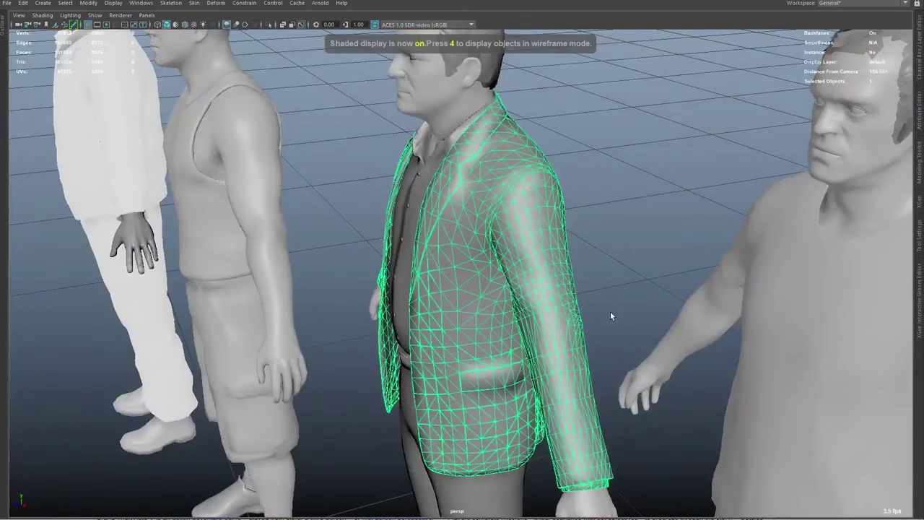
# Select the band of faces around the elbow of the suit jacket's sleeve and frame them.
pyautogui.keyDown('alt'); pyautogui.moveTo(611, 313); pyautogui.dragTo(702, 336, button='right'); pyautogui.keyUp('alt')
pyautogui.keyDown('alt'); pyautogui.moveTo(702, 336); pyautogui.dragTo(619, 345); pyautogui.keyUp('alt')
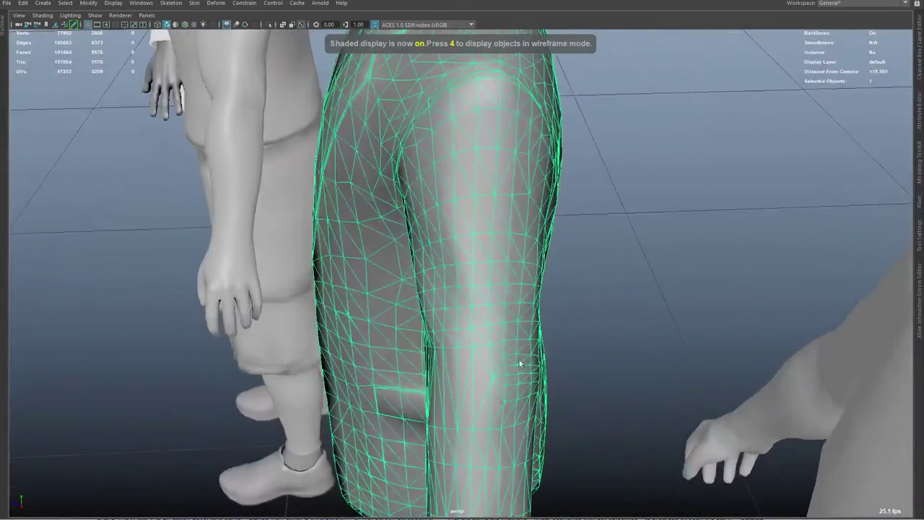
pyautogui.keyDown('alt'); pyautogui.moveTo(498, 376); pyautogui.dragTo(495, 338, button='middle'); pyautogui.keyUp('alt')
pyautogui.keyDown('alt'); pyautogui.moveTo(495, 339); pyautogui.dragTo(526, 354, button='right'); pyautogui.keyUp('alt')
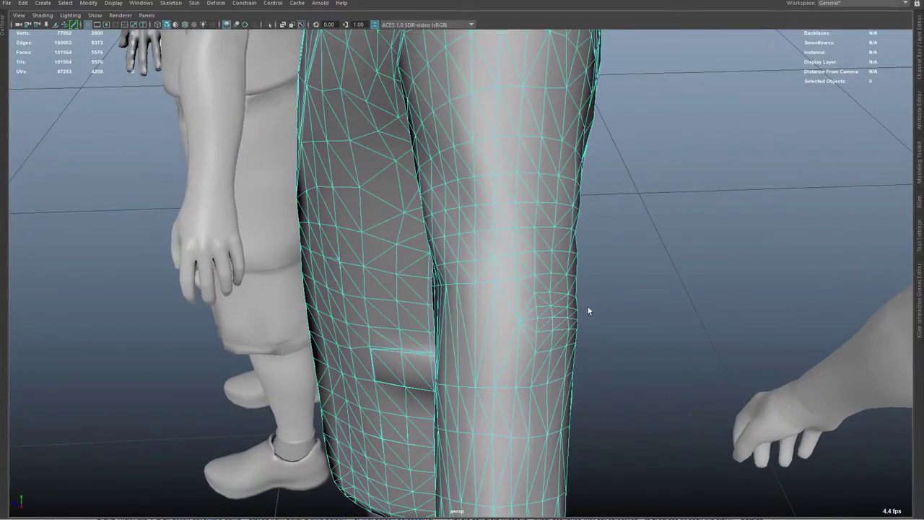
pyautogui.moveTo(591, 292); pyautogui.dragTo(431, 367)
pyautogui.press('f')
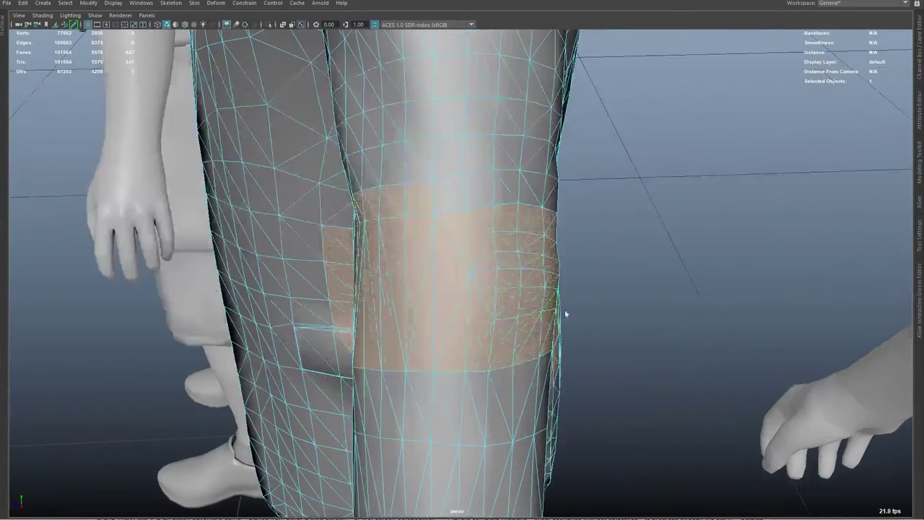
# Remove a few faces above the sleeve's elbow from the selection, inspect the elbow topology and clear the selection.
pyautogui.keyDown('alt'); pyautogui.moveTo(565, 313); pyautogui.dragTo(575, 311); pyautogui.keyUp('alt')
pyautogui.keyDown('alt'); pyautogui.moveTo(666, 203); pyautogui.dragTo(574, 245, button='middle'); pyautogui.keyUp('alt')
pyautogui.keyDown('ctrl'); pyautogui.moveTo(655, 148); pyautogui.dragTo(572, 185); pyautogui.keyUp('ctrl')
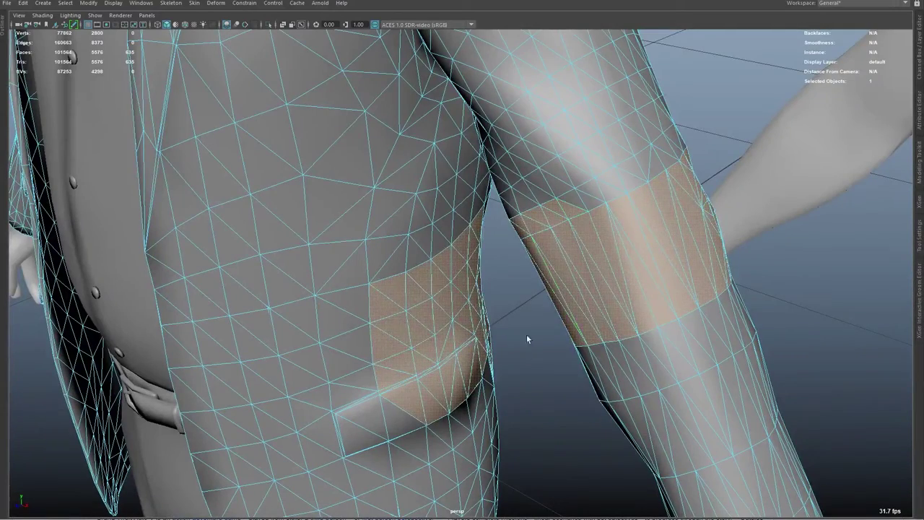
pyautogui.click(526, 334)
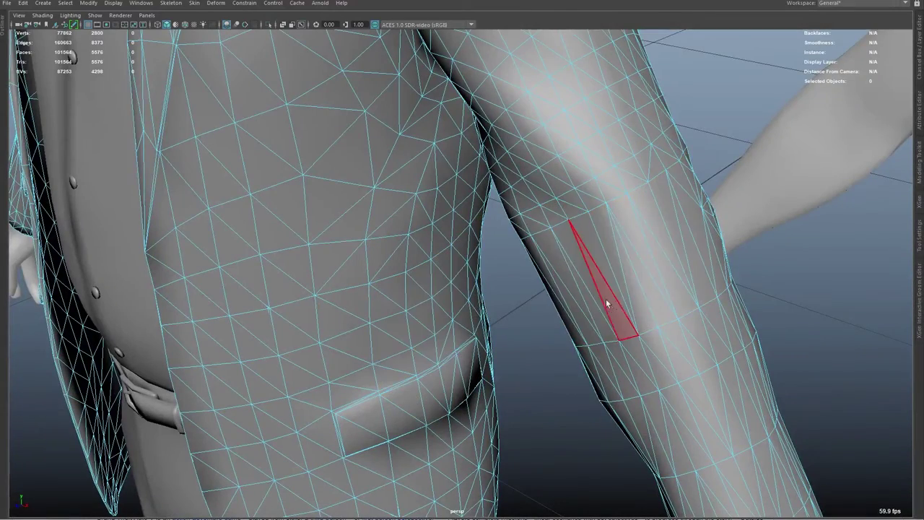
# Restore the full interface and show the Deformer group alone, with its pants mesh and leg joints seen up close.
pyautogui.hotkey('ctrl', 'space')
pyautogui.keyDown('alt'); pyautogui.moveTo(655, 283); pyautogui.dragTo(489, 339); pyautogui.keyUp('alt')
pyautogui.click(114, 187)
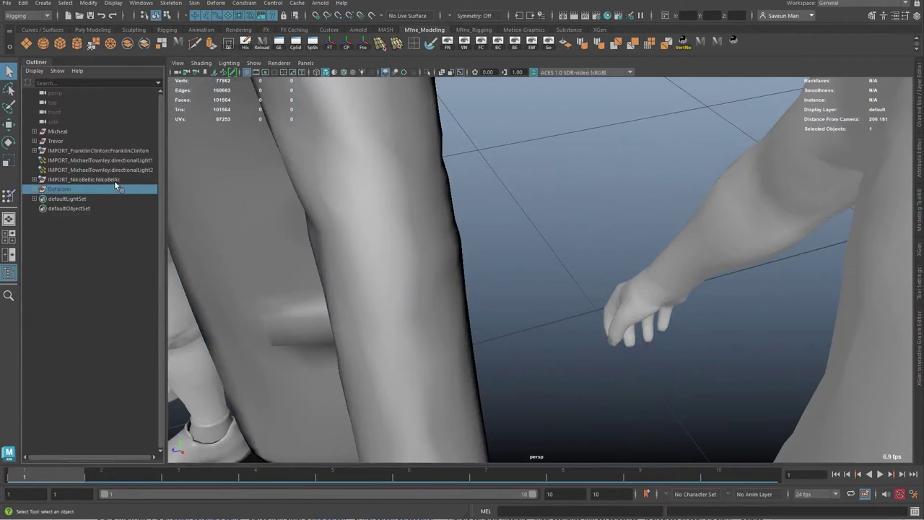
pyautogui.keyDown('alt'); pyautogui.moveTo(407, 233); pyautogui.dragTo(629, 344, button='right'); pyautogui.keyUp('alt')
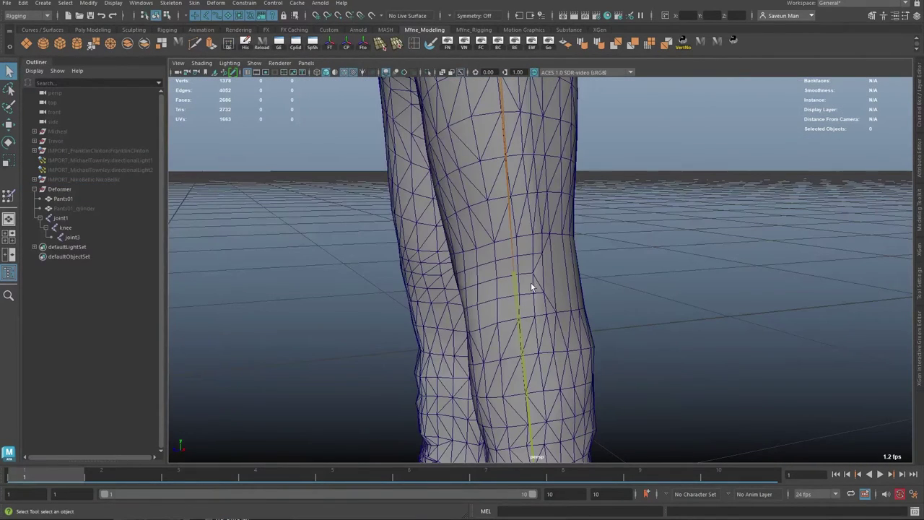
# Select the knee joint and rotate it about its Y axis to bend the lower leg to about 62 degrees.
pyautogui.click(517, 289)
pyautogui.keyDown('alt'); pyautogui.moveTo(540, 306); pyautogui.dragTo(659, 337); pyautogui.keyUp('alt')
pyautogui.press('e')
pyautogui.moveTo(474, 306); pyautogui.dragTo(632, 284)
pyautogui.keyDown('alt'); pyautogui.moveTo(725, 334); pyautogui.dragTo(681, 353); pyautogui.keyUp('alt')
pyautogui.moveTo(681, 353); pyautogui.dragTo(612, 350, button='middle')
# Step between frames 1 and 2 to compare the bent knees of the two pants meshes, and adjust the knee joint's rotation.
pyautogui.hotkey('alt', '.')
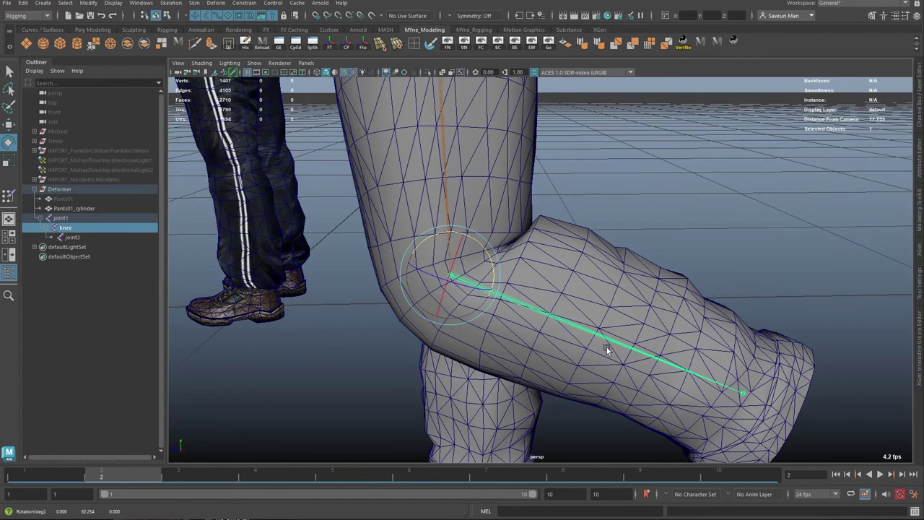
pyautogui.hotkey('alt', ',')
pyautogui.hotkey('alt', '.')
pyautogui.hotkey('alt', ',')
pyautogui.moveTo(599, 336); pyautogui.dragTo(652, 288, button='middle')
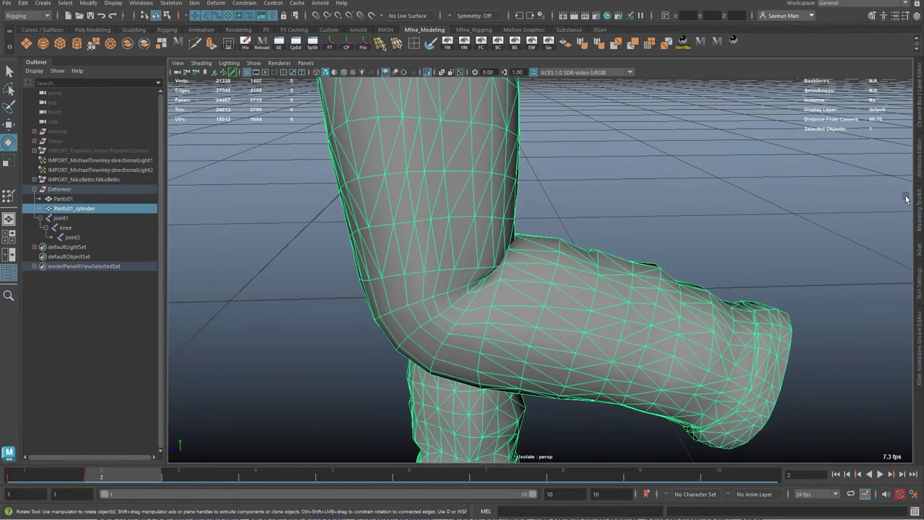
# Show the Pants01 and Pants01_cylinder meshes in isolation in turn, and rotate the knee joint to compare how each bends.
pyautogui.click(72, 198)
pyautogui.hotkey('ctrl', '1')
pyautogui.hotkey('ctrl', '1')
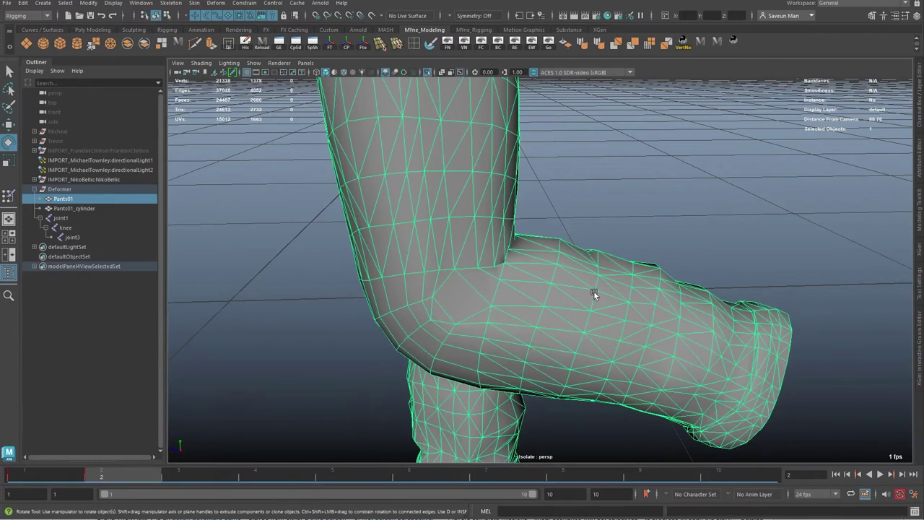
pyautogui.click(108, 228)
pyautogui.moveTo(604, 300)
pyautogui.mouseDown(button='middle')
pyautogui.moveTo(588, 337)
pyautogui.moveTo(630, 301)
pyautogui.mouseUp(button='middle')
pyautogui.hotkey('alt', '5')
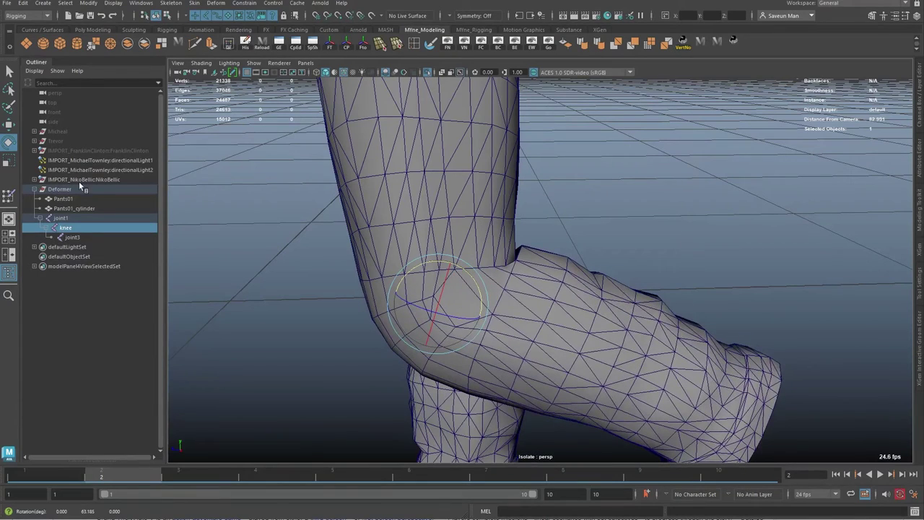
pyautogui.click(79, 208)
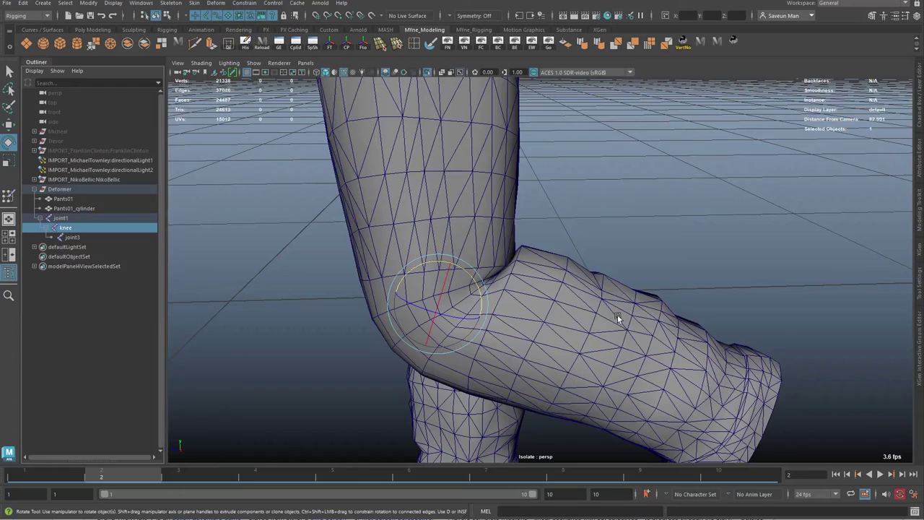
pyautogui.moveTo(617, 314); pyautogui.dragTo(670, 324, button='middle')
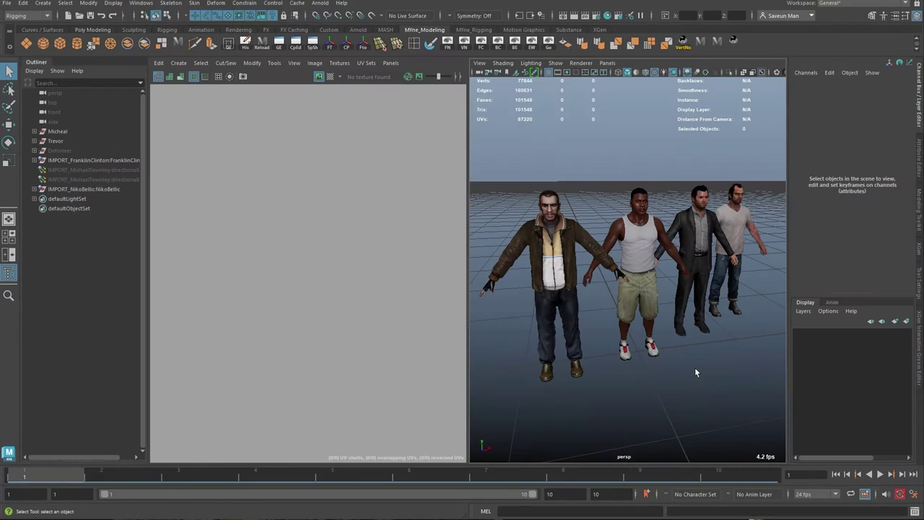
# Select Niko Bellic's hands mesh and examine its UV layout on the niko_hands.png texture alongside the hand up close.
pyautogui.click(624, 277)
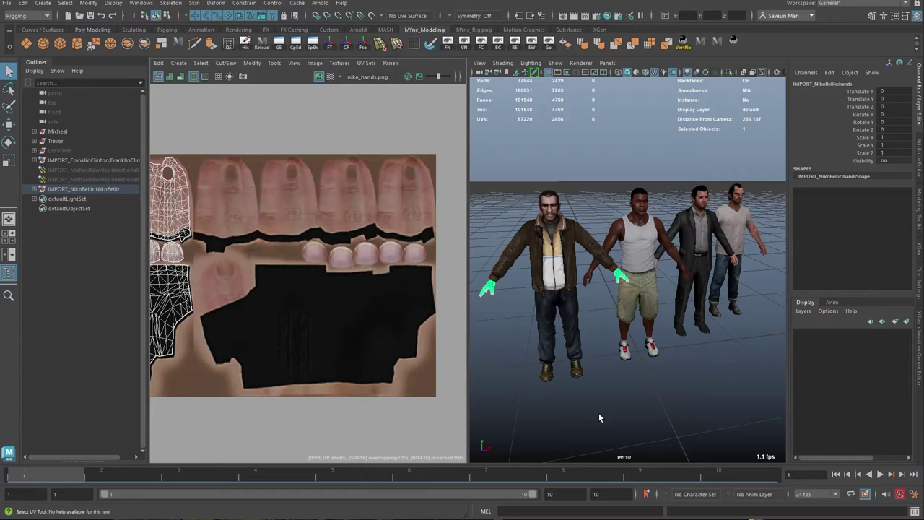
pyautogui.keyDown('alt'); pyautogui.moveTo(223, 266); pyautogui.dragTo(321, 213, button='middle'); pyautogui.keyUp('alt')
pyautogui.keyDown('alt'); pyautogui.moveTo(577, 286); pyautogui.dragTo(536, 297); pyautogui.keyUp('alt')
pyautogui.keyDown('alt'); pyautogui.moveTo(536, 298); pyautogui.dragTo(642, 292, button='middle'); pyautogui.keyUp('alt')
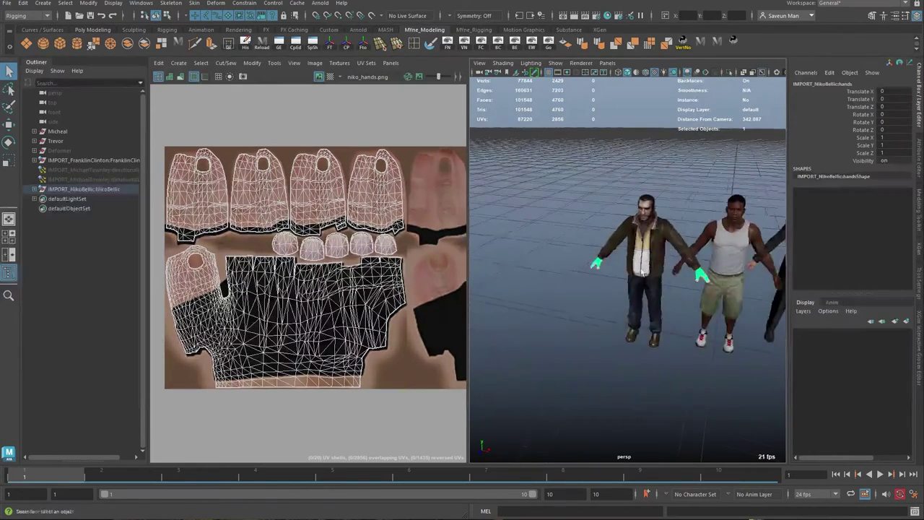
pyautogui.keyDown('alt'); pyautogui.moveTo(642, 292); pyautogui.dragTo(734, 282, button='right'); pyautogui.keyUp('alt')
pyautogui.keyDown('alt'); pyautogui.moveTo(733, 282); pyautogui.dragTo(557, 256, button='middle'); pyautogui.keyUp('alt')
pyautogui.keyDown('alt'); pyautogui.moveTo(611, 275); pyautogui.dragTo(590, 272, button='right'); pyautogui.keyUp('alt')
pyautogui.keyDown('alt'); pyautogui.moveTo(589, 272); pyautogui.dragTo(610, 273, button='middle'); pyautogui.keyUp('alt')
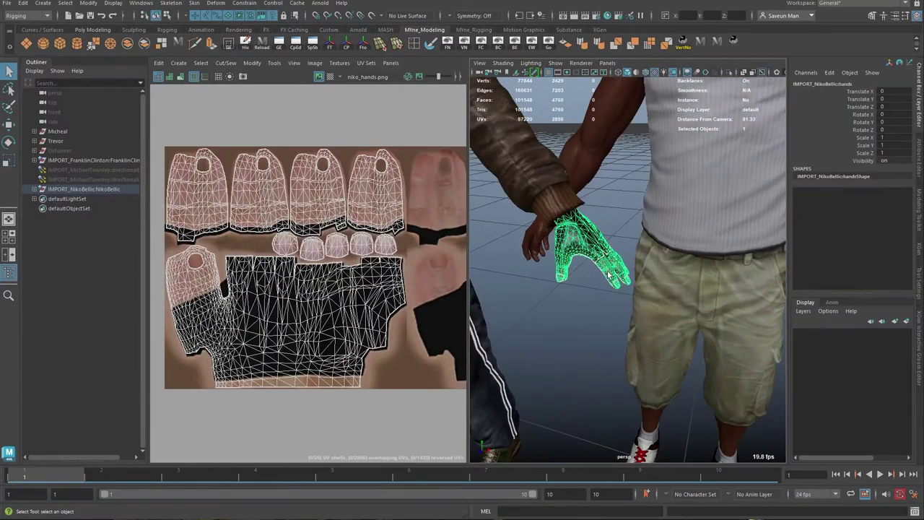
# Select Franklin's hands and then Michael's hands to compare their UV layouts on their hand textures.
pyautogui.click(536, 250)
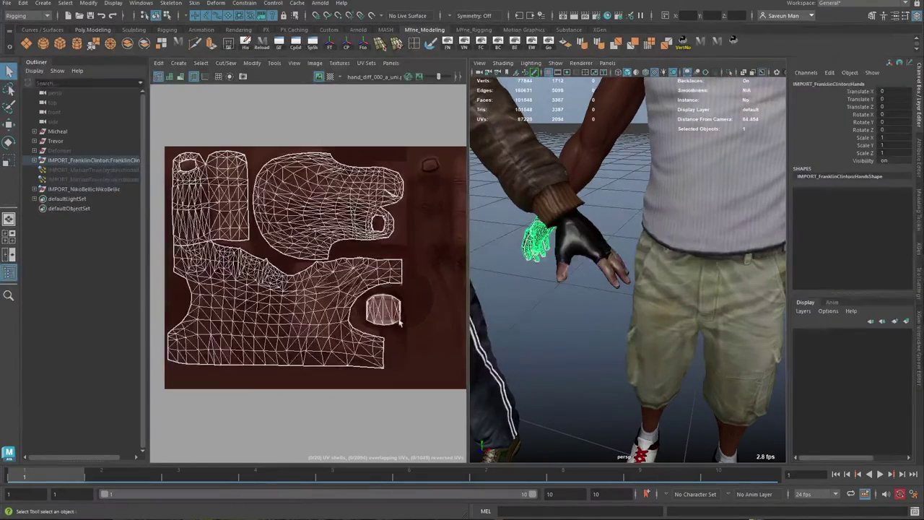
pyautogui.keyDown('alt'); pyautogui.moveTo(313, 295); pyautogui.dragTo(266, 294, button='middle'); pyautogui.keyUp('alt')
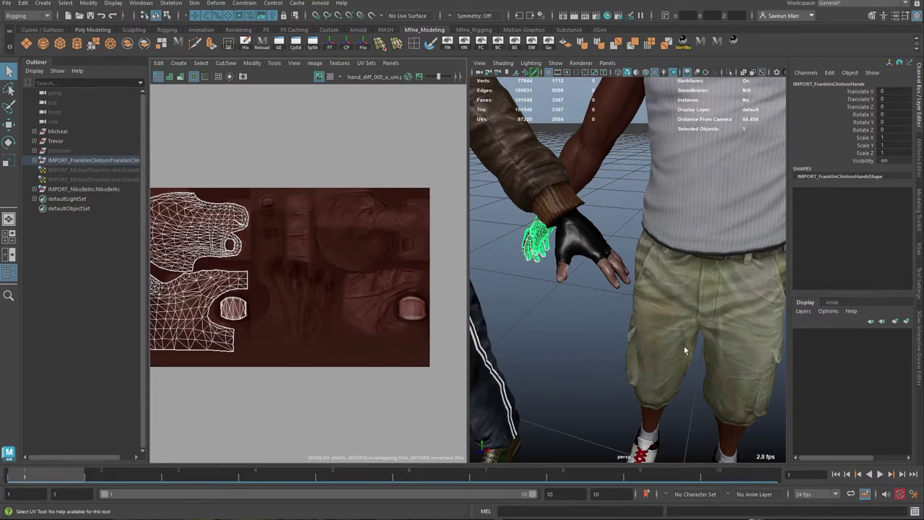
pyautogui.keyDown('alt'); pyautogui.moveTo(683, 345); pyautogui.dragTo(516, 296, button='middle'); pyautogui.keyUp('alt')
pyautogui.keyDown('alt'); pyautogui.moveTo(515, 295); pyautogui.dragTo(569, 309); pyautogui.keyUp('alt')
pyautogui.click(647, 198)
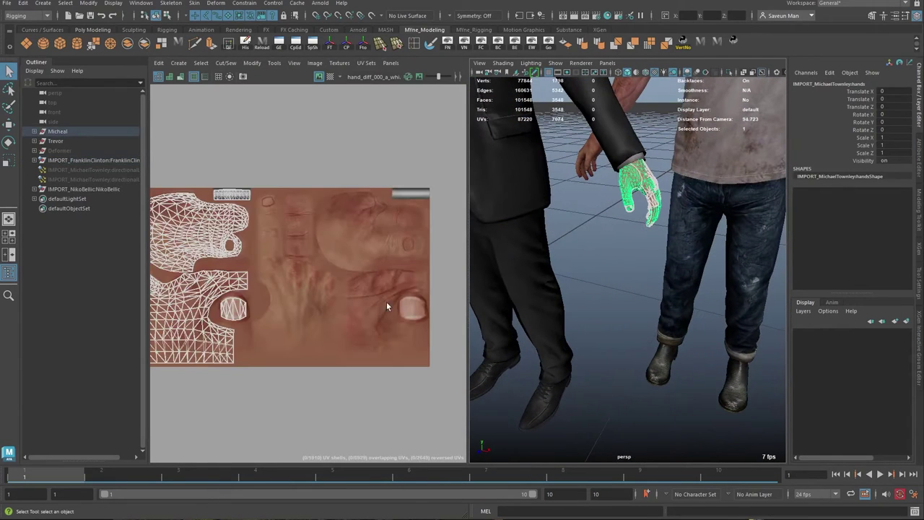
# Select Niko's hands and then Michael's hands to compare their UV layouts on their textures.
pyautogui.keyDown('alt'); pyautogui.moveTo(386, 307); pyautogui.dragTo(484, 311, button='middle'); pyautogui.keyUp('alt')
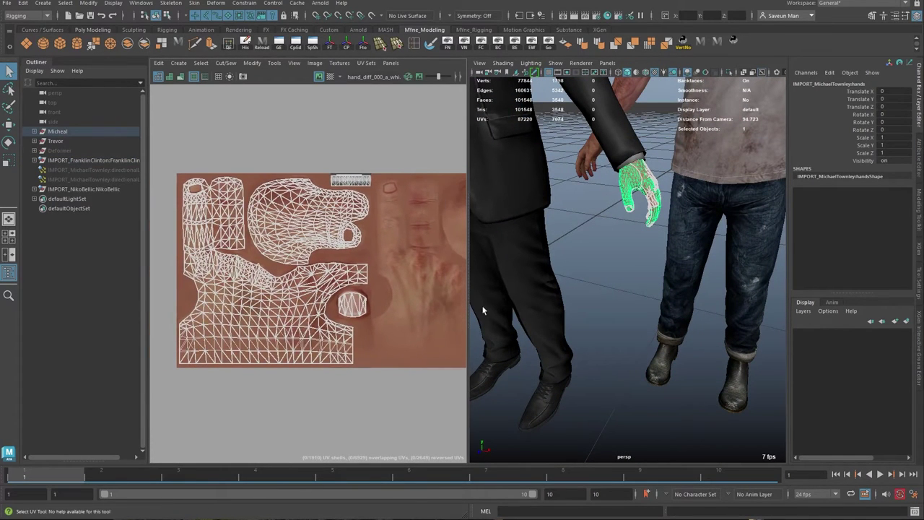
pyautogui.keyDown('alt'); pyautogui.moveTo(727, 271); pyautogui.dragTo(720, 305, button='middle'); pyautogui.keyUp('alt')
pyautogui.keyDown('alt'); pyautogui.moveTo(719, 305); pyautogui.dragTo(553, 292, button='right'); pyautogui.keyUp('alt')
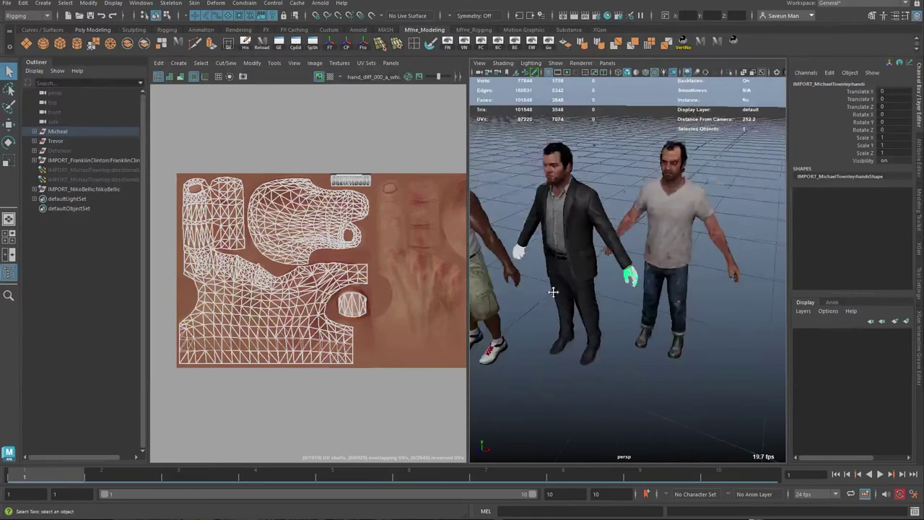
pyautogui.keyDown('alt'); pyautogui.moveTo(553, 293); pyautogui.dragTo(674, 289, button='middle'); pyautogui.keyUp('alt')
pyautogui.click(537, 261)
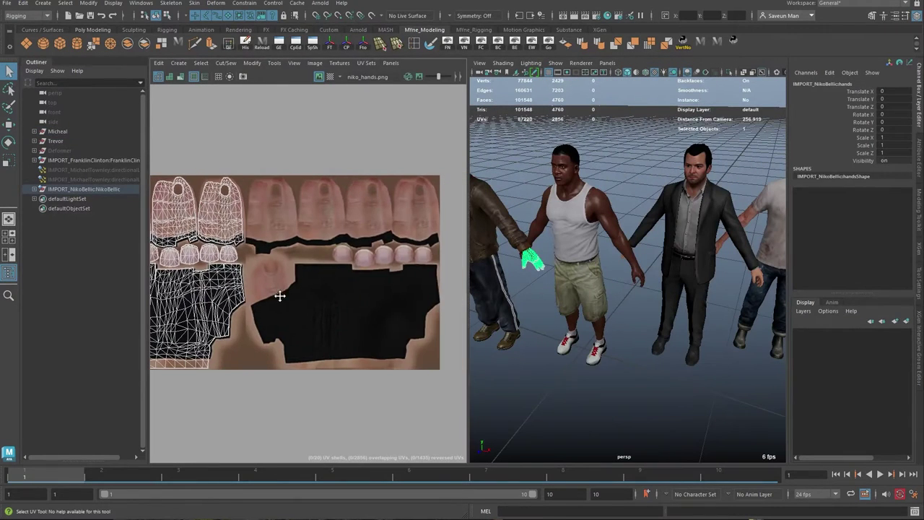
pyautogui.click(755, 281)
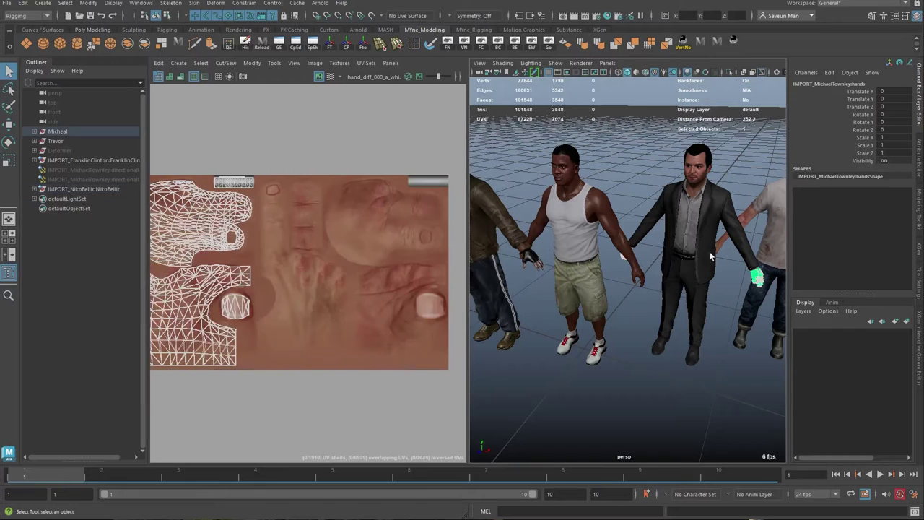
# Select the hands of Niko, Trevor, Franklin and Michael in turn to compare their UV layouts and texture space.
pyautogui.click(540, 263)
pyautogui.click(719, 253)
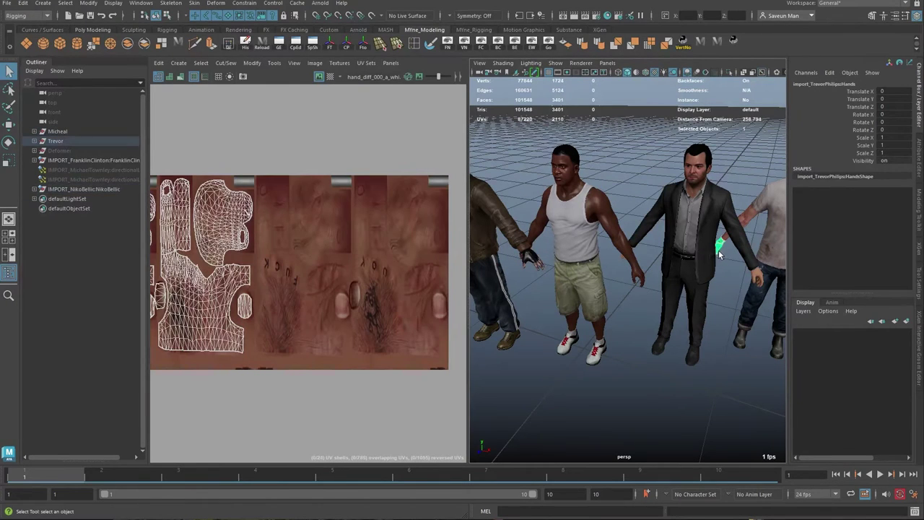
pyautogui.click(540, 264)
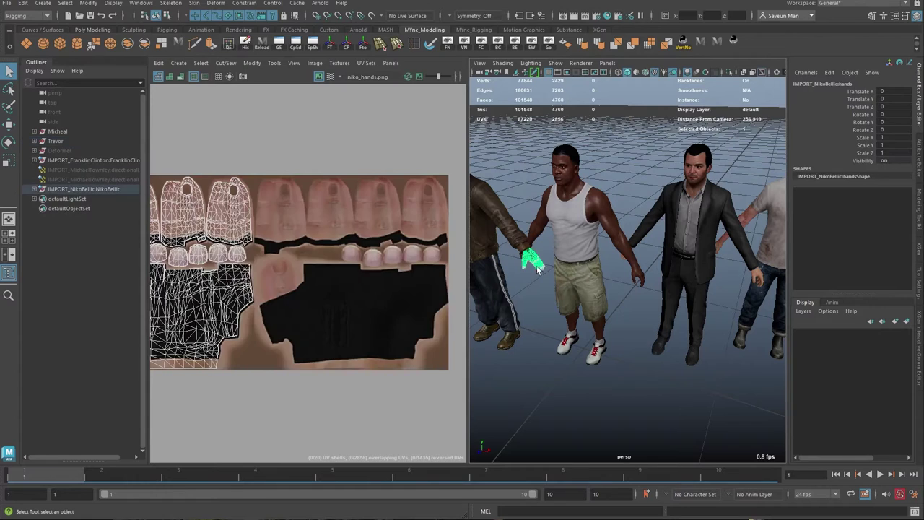
pyautogui.click(641, 285)
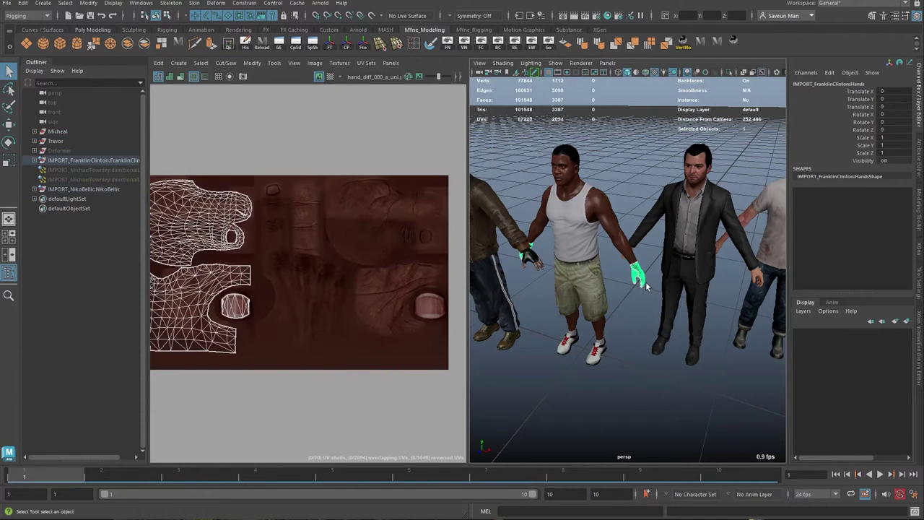
pyautogui.click(754, 280)
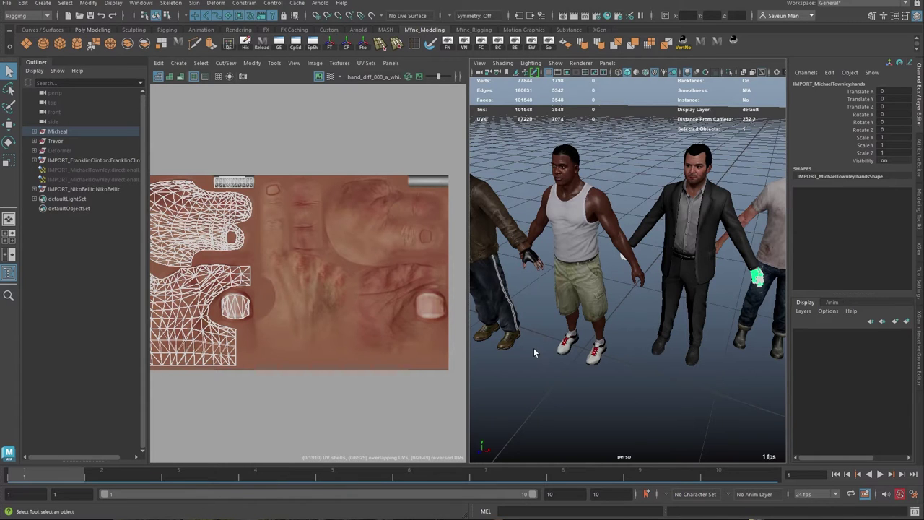
pyautogui.scroll(1, 420, 329)
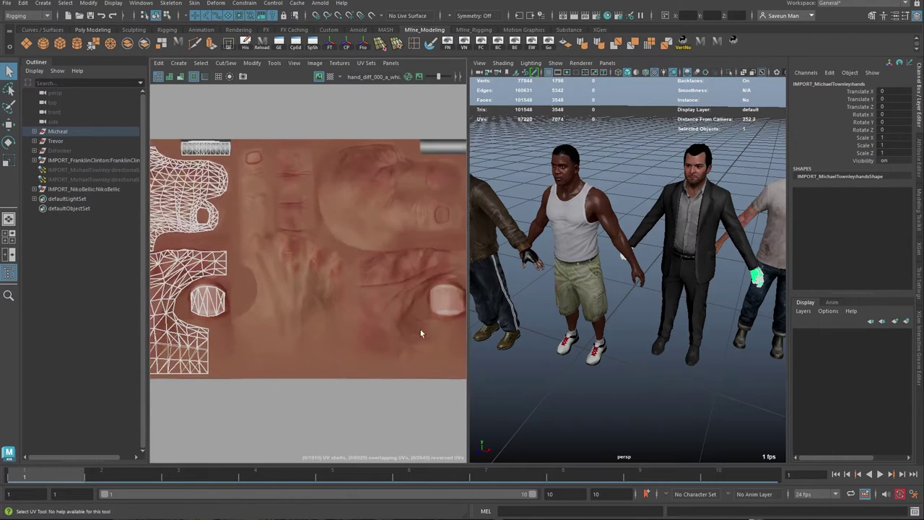
pyautogui.keyDown('alt'); pyautogui.moveTo(420, 329); pyautogui.dragTo(392, 323, button='middle'); pyautogui.keyUp('alt')
# Select Trevor's hands and examine the hand mesh up close alongside its UV layout.
pyautogui.keyDown('alt'); pyautogui.moveTo(591, 355); pyautogui.dragTo(577, 340); pyautogui.keyUp('alt')
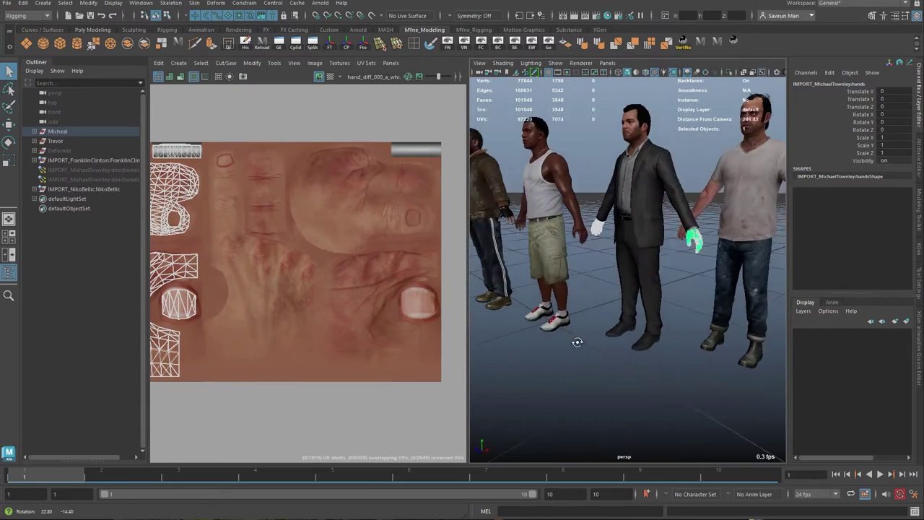
pyautogui.keyDown('alt'); pyautogui.moveTo(682, 300); pyautogui.dragTo(575, 305, button='middle'); pyautogui.keyUp('alt')
pyautogui.scroll(5, 575, 305)
pyautogui.scroll(-4, 618, 314)
pyautogui.click(704, 281)
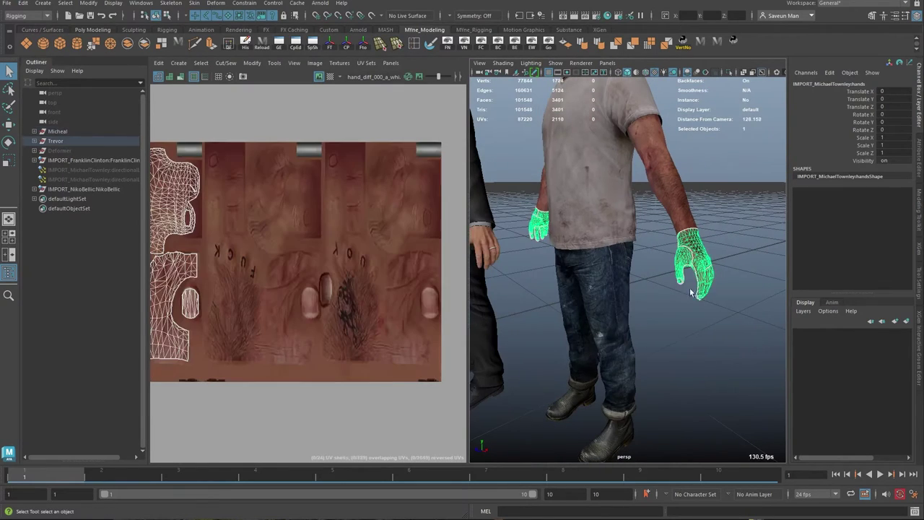
pyautogui.scroll(5, 675, 282)
pyautogui.keyDown('alt'); pyautogui.moveTo(715, 289); pyautogui.dragTo(666, 301, button='middle'); pyautogui.keyUp('alt')
pyautogui.keyDown('alt'); pyautogui.moveTo(666, 301); pyautogui.dragTo(682, 297); pyautogui.keyUp('alt')
pyautogui.keyDown('alt'); pyautogui.moveTo(683, 297); pyautogui.dragTo(678, 303, button='middle'); pyautogui.keyUp('alt')
pyautogui.keyDown('alt'); pyautogui.moveTo(678, 303); pyautogui.dragTo(668, 306); pyautogui.keyUp('alt')
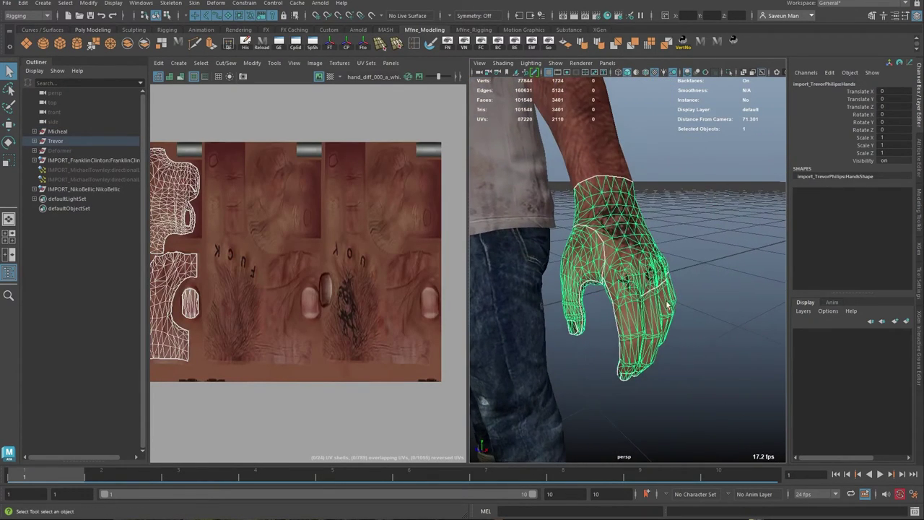
# Deselect Trevor's hands and examine the hand up close in untextured shaded display.
pyautogui.click(595, 366)
pyautogui.keyDown('alt'); pyautogui.moveTo(595, 367); pyautogui.dragTo(609, 365); pyautogui.keyUp('alt')
pyautogui.keyDown('alt'); pyautogui.moveTo(608, 365); pyautogui.dragTo(629, 350, button='middle'); pyautogui.keyUp('alt')
pyautogui.keyDown('alt'); pyautogui.moveTo(629, 350); pyautogui.dragTo(668, 326); pyautogui.keyUp('alt')
pyautogui.press('5')
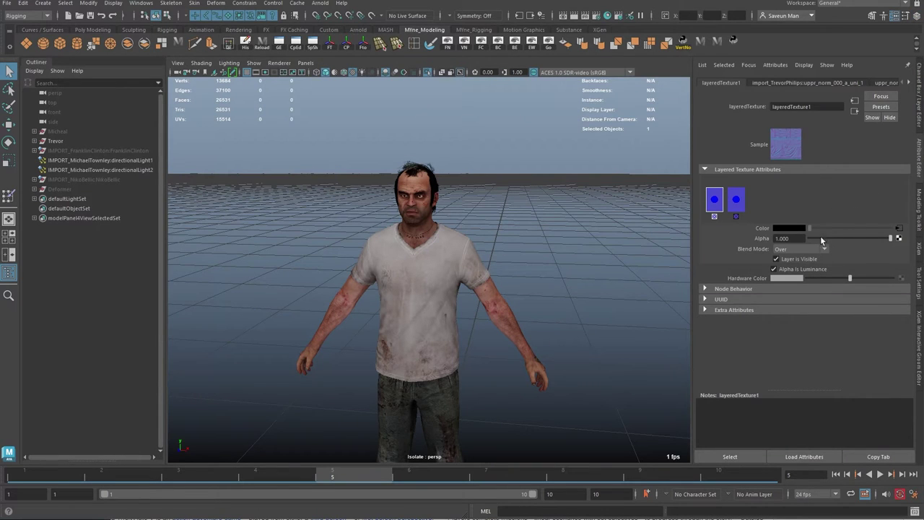
# Vary the alpha of the first layer in layeredTexture1 at frame 5 and examine the normal-map effect on Trevor's upper body.
pyautogui.moveTo(830, 240); pyautogui.dragTo(775, 252)
pyautogui.keyDown('alt'); pyautogui.moveTo(416, 289); pyautogui.dragTo(617, 359, button='right'); pyautogui.keyUp('alt')
pyautogui.keyDown('alt'); pyautogui.moveTo(617, 359); pyautogui.dragTo(502, 395); pyautogui.keyUp('alt')
pyautogui.keyDown('alt'); pyautogui.moveTo(501, 395); pyautogui.dragTo(518, 314, button='middle'); pyautogui.keyUp('alt')
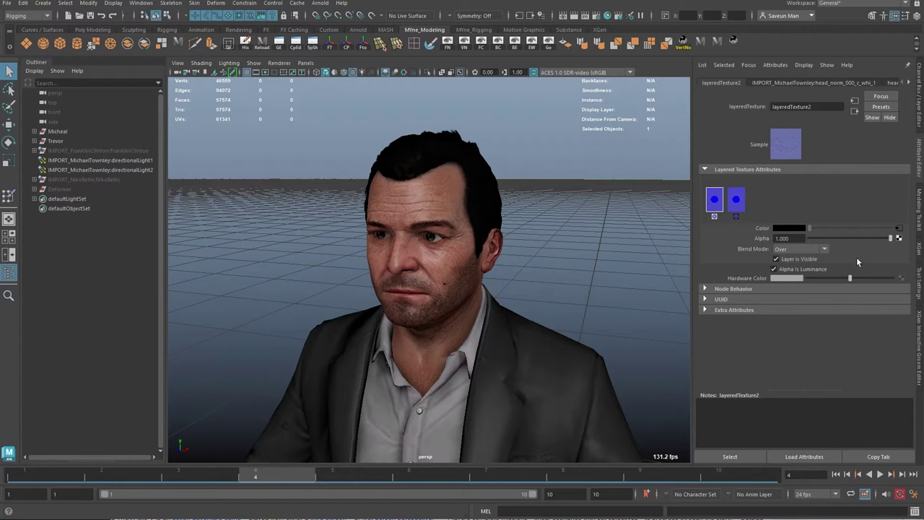
# Vary the alpha of the first layer in layeredTexture2 to compare Michael's facial wrinkle normals from several angles, ending at 1.000.
pyautogui.moveTo(889, 239); pyautogui.dragTo(910, 250)
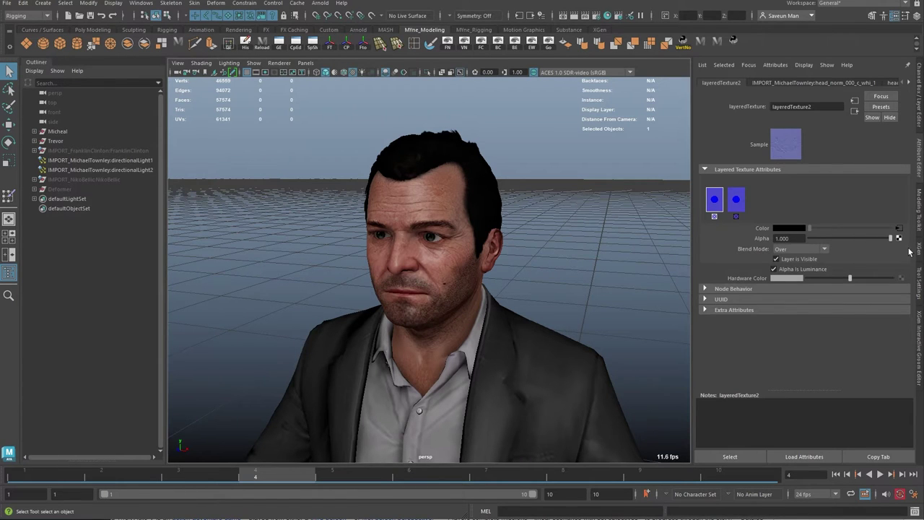
pyautogui.keyDown('alt'); pyautogui.moveTo(509, 285); pyautogui.dragTo(562, 276); pyautogui.keyUp('alt')
pyautogui.keyDown('alt'); pyautogui.moveTo(562, 276); pyautogui.dragTo(666, 256, button='right'); pyautogui.keyUp('alt')
pyautogui.keyDown('alt'); pyautogui.moveTo(605, 269); pyautogui.dragTo(625, 255); pyautogui.keyUp('alt')
pyautogui.keyDown('alt'); pyautogui.moveTo(625, 256); pyautogui.dragTo(598, 258, button='right'); pyautogui.keyUp('alt')
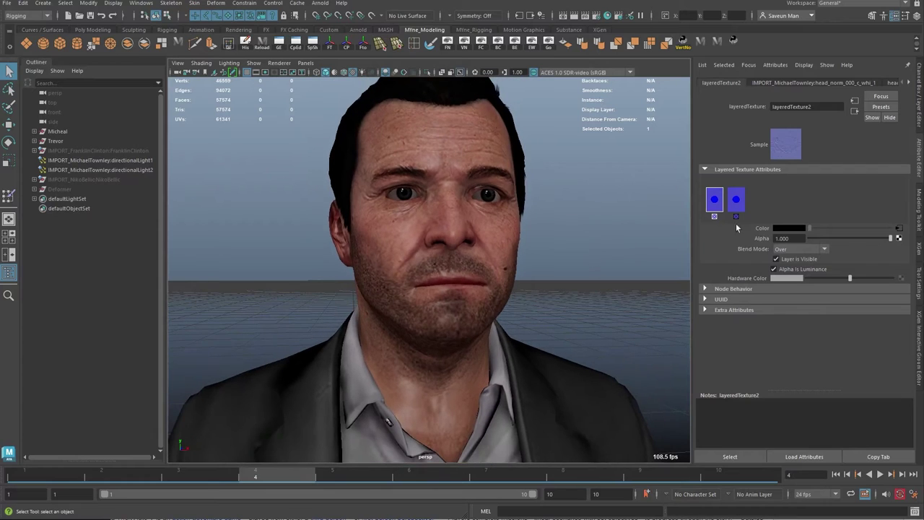
pyautogui.moveTo(837, 237); pyautogui.dragTo(895, 238)
pyautogui.keyDown('alt'); pyautogui.moveTo(613, 211); pyautogui.dragTo(502, 335); pyautogui.keyUp('alt')
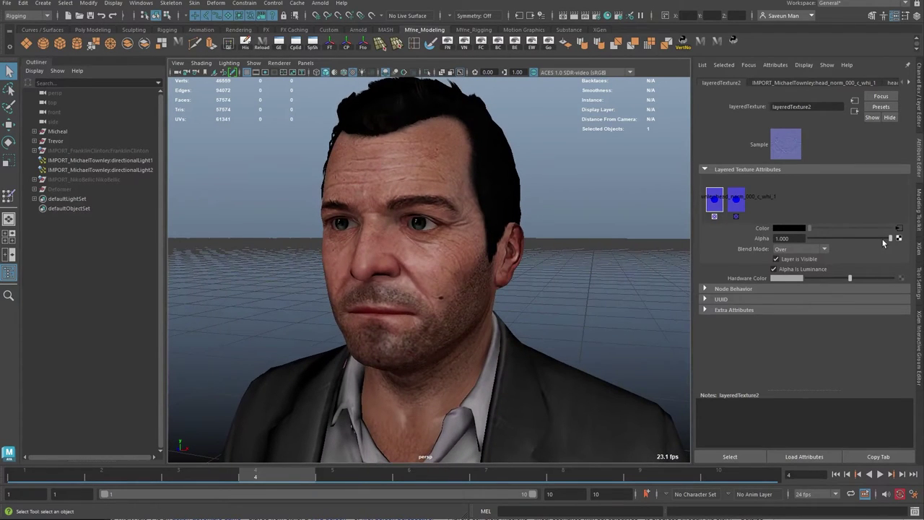
pyautogui.moveTo(882, 239); pyautogui.dragTo(910, 248)
# Deselect everything and view Michael's head untextured with its wireframe overlaid, returning to textured display without the wireframe.
pyautogui.press('6')
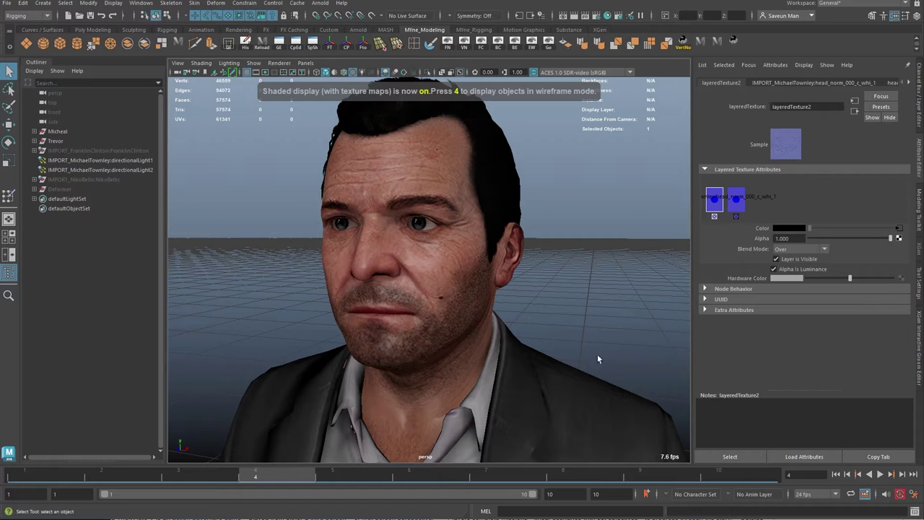
pyautogui.click(627, 349)
pyautogui.press('5')
pyautogui.hotkey('alt', '5')
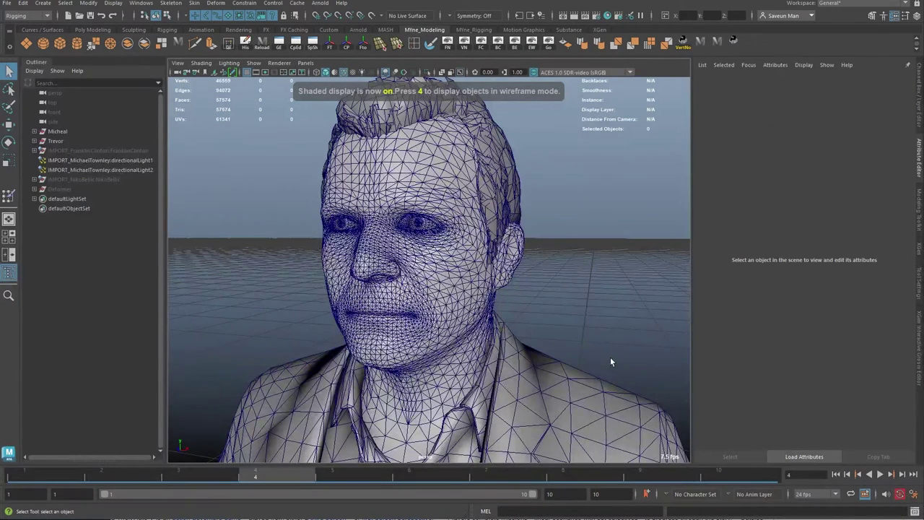
pyautogui.press('6')
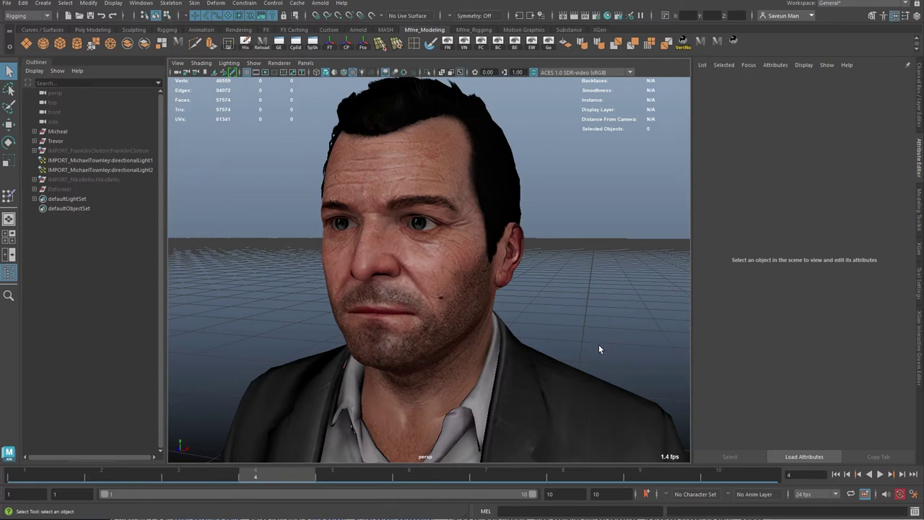
# Go to frame 1 and view the four characters side by side at full height.
pyautogui.click(61, 477)
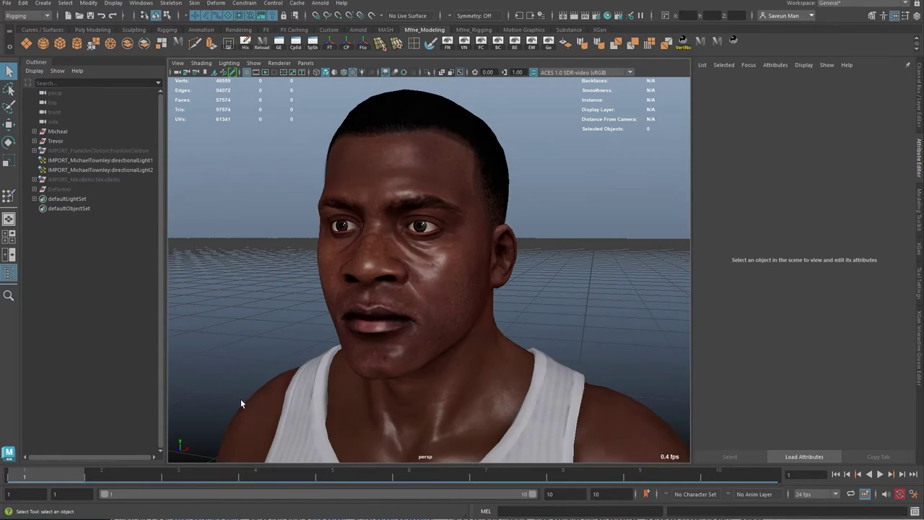
pyautogui.scroll(5, 567, 331)
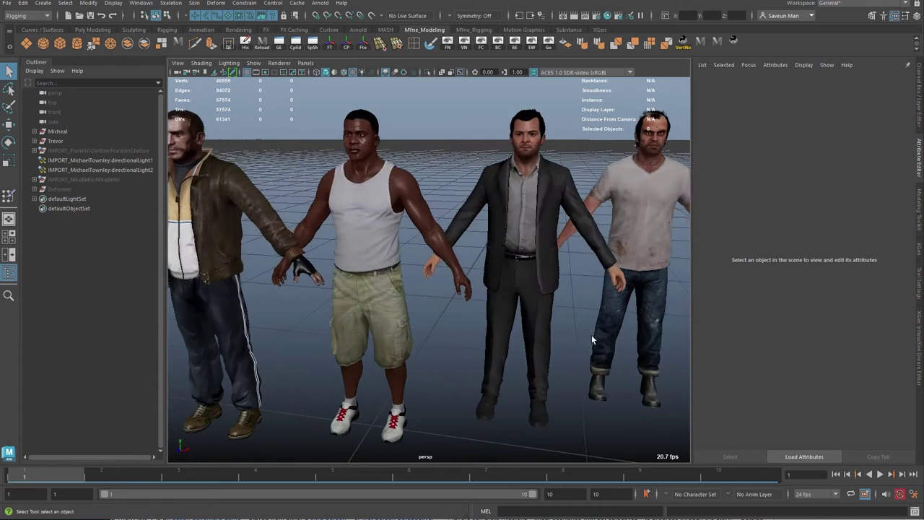
pyautogui.scroll(-3, 590, 344)
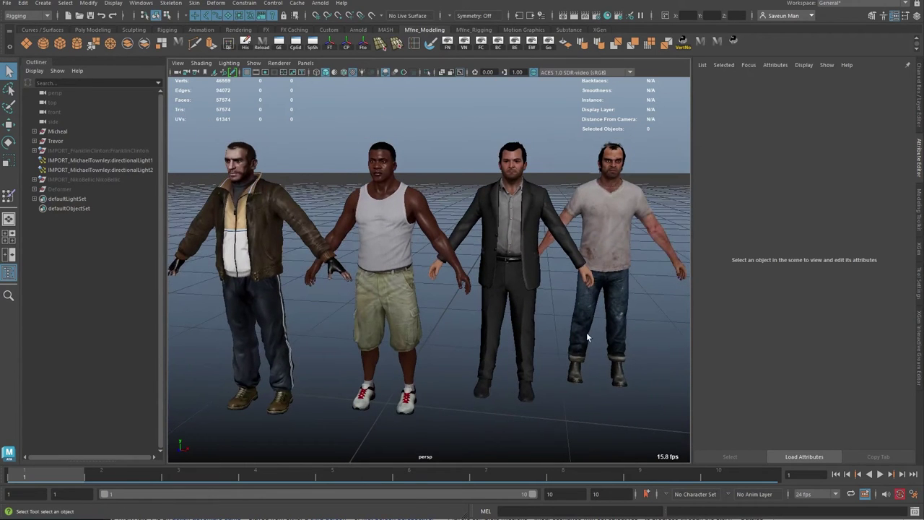
pyautogui.keyDown('alt'); pyautogui.moveTo(596, 337); pyautogui.dragTo(622, 347); pyautogui.keyUp('alt')
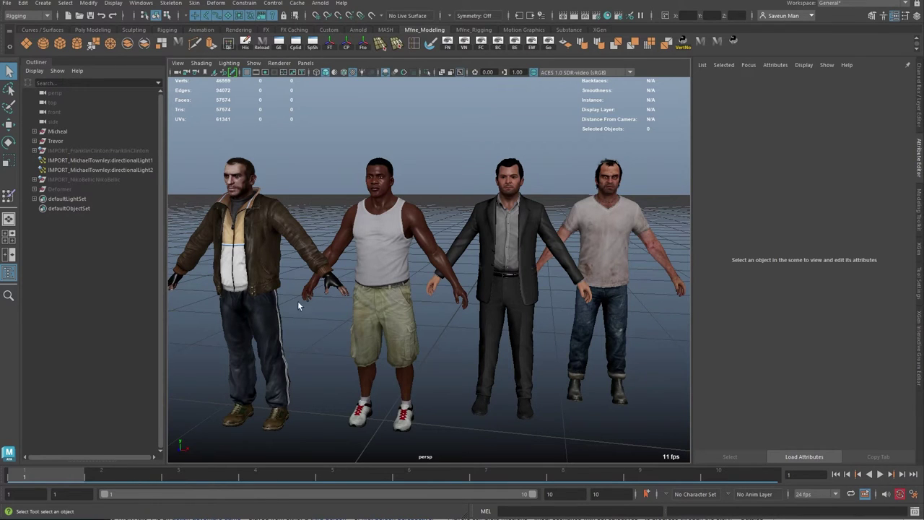
# Select Niko's face and his eyeshine mesh in turn, and examine his eyes up close in a maximized perspective view.
pyautogui.click(8, 254)
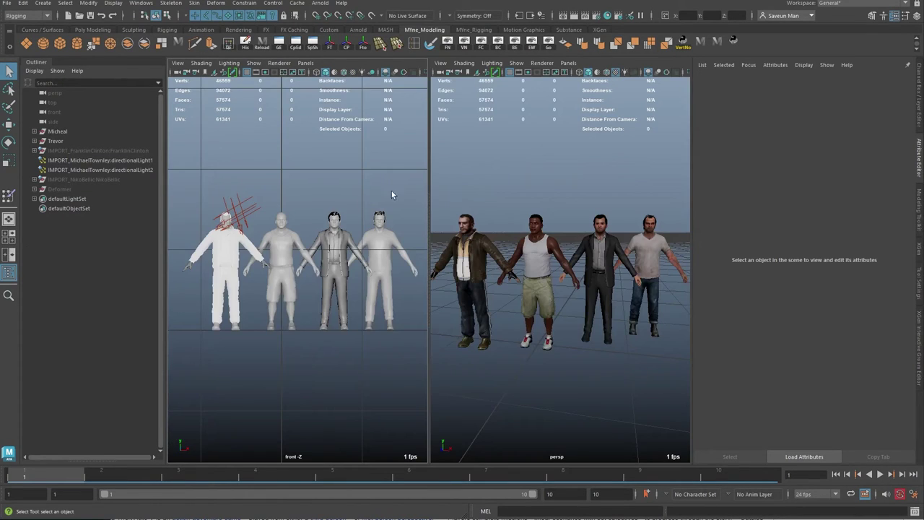
pyautogui.click(472, 225)
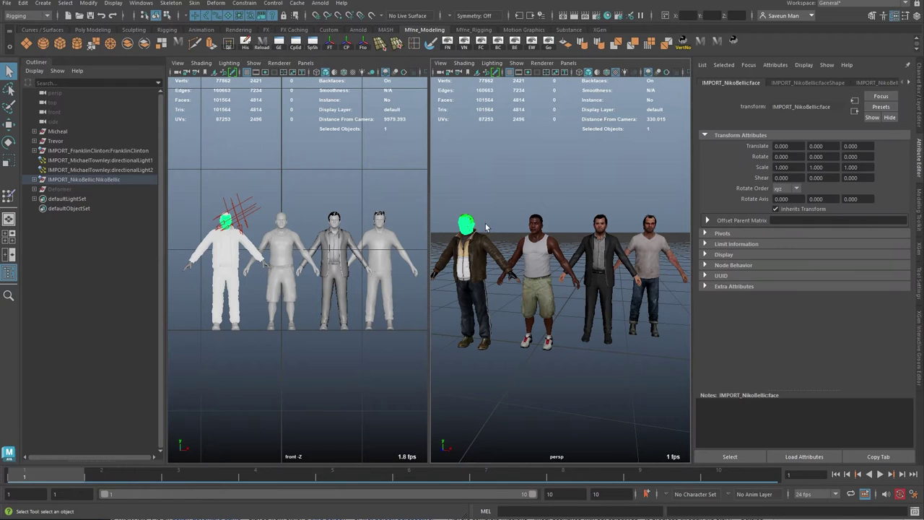
pyautogui.press('f')
pyautogui.click(618, 205)
pyautogui.keyDown('alt'); pyautogui.moveTo(619, 206); pyautogui.dragTo(583, 261, button='right'); pyautogui.keyUp('alt')
pyautogui.click(566, 217)
pyautogui.keyDown('alt'); pyautogui.moveTo(598, 194); pyautogui.dragTo(579, 309); pyautogui.keyUp('alt')
pyautogui.press('space')
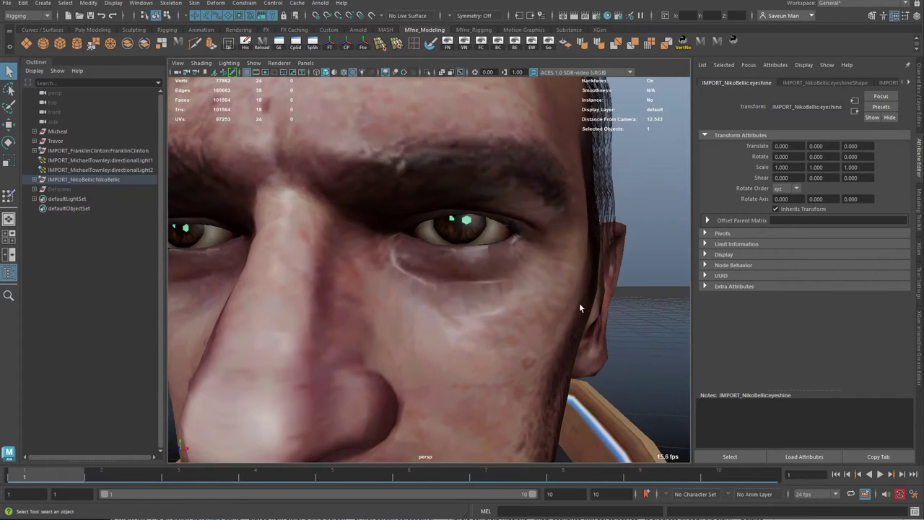
# Deselect Niko's eyeshine mesh and select Franklin's Eyes mesh up close.
pyautogui.keyDown('alt'); pyautogui.moveTo(638, 281); pyautogui.dragTo(660, 344); pyautogui.keyUp('alt')
pyautogui.click(658, 346)
pyautogui.keyDown('alt'); pyautogui.moveTo(655, 350); pyautogui.dragTo(443, 285, button='right'); pyautogui.keyUp('alt')
pyautogui.keyDown('alt'); pyautogui.moveTo(444, 285); pyautogui.dragTo(347, 287, button='middle'); pyautogui.keyUp('alt')
pyautogui.keyDown('alt'); pyautogui.moveTo(347, 288); pyautogui.dragTo(685, 293, button='right'); pyautogui.keyUp('alt')
pyautogui.keyDown('alt'); pyautogui.moveTo(685, 293); pyautogui.dragTo(447, 267, button='middle'); pyautogui.keyUp('alt')
pyautogui.keyDown('alt'); pyautogui.moveTo(448, 267); pyautogui.dragTo(510, 218, button='right'); pyautogui.keyUp('alt')
pyautogui.click(503, 220)
pyautogui.scroll(5, 533, 229)
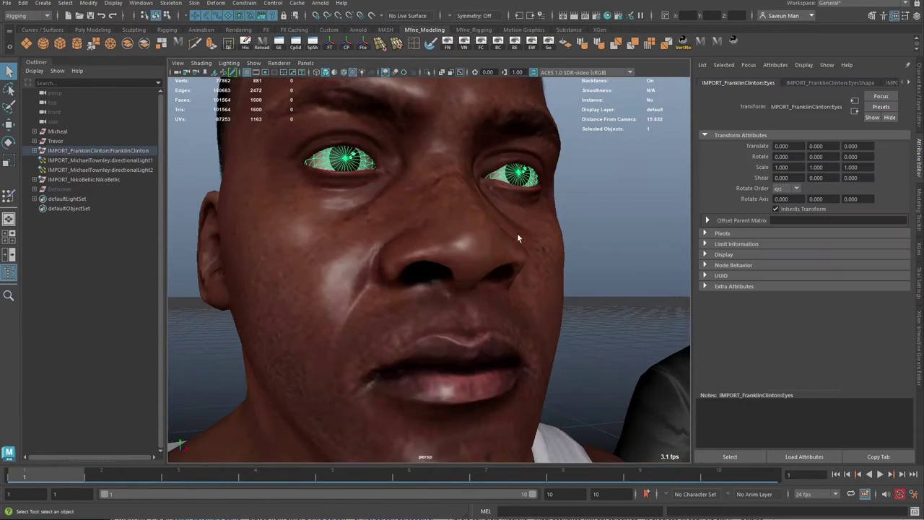
# Toggle the selection of Franklin's eyes and examine the highlights on one eye up close from different angles.
pyautogui.click(589, 220)
pyautogui.keyDown('alt'); pyautogui.moveTo(353, 166); pyautogui.dragTo(380, 218, button='middle'); pyautogui.keyUp('alt')
pyautogui.scroll(2, 380, 213)
pyautogui.click(369, 187)
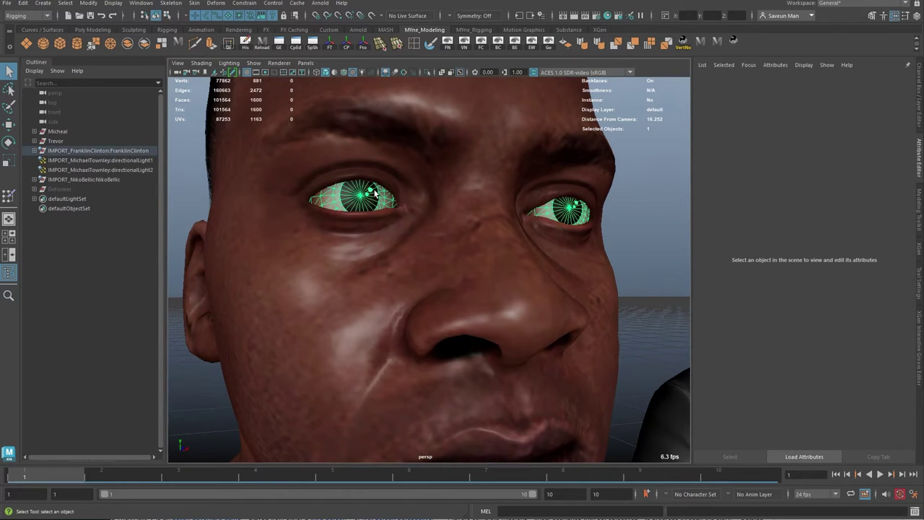
pyautogui.click(619, 231)
pyautogui.keyDown('alt'); pyautogui.moveTo(454, 220); pyautogui.dragTo(504, 272, button='middle'); pyautogui.keyUp('alt')
pyautogui.keyDown('alt'); pyautogui.moveTo(503, 273); pyautogui.dragTo(552, 289, button='right'); pyautogui.keyUp('alt')
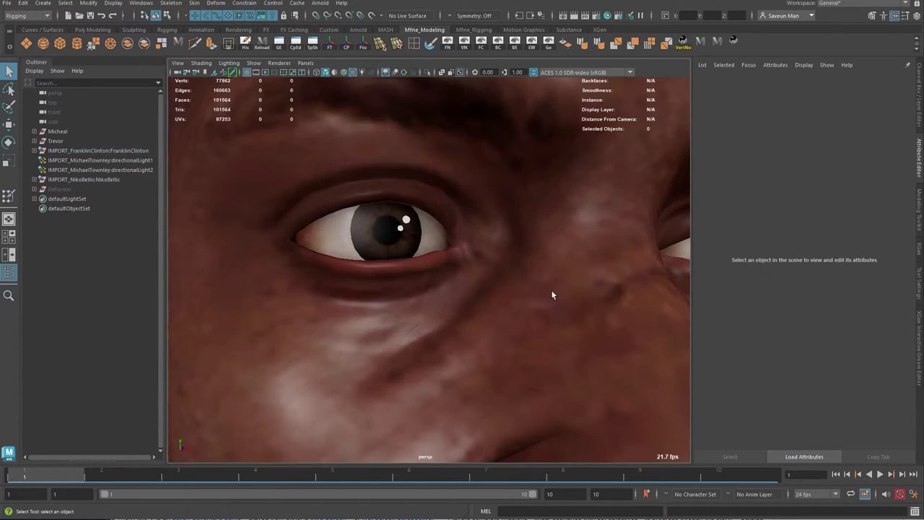
pyautogui.keyDown('alt'); pyautogui.moveTo(598, 319); pyautogui.dragTo(585, 317); pyautogui.keyUp('alt')
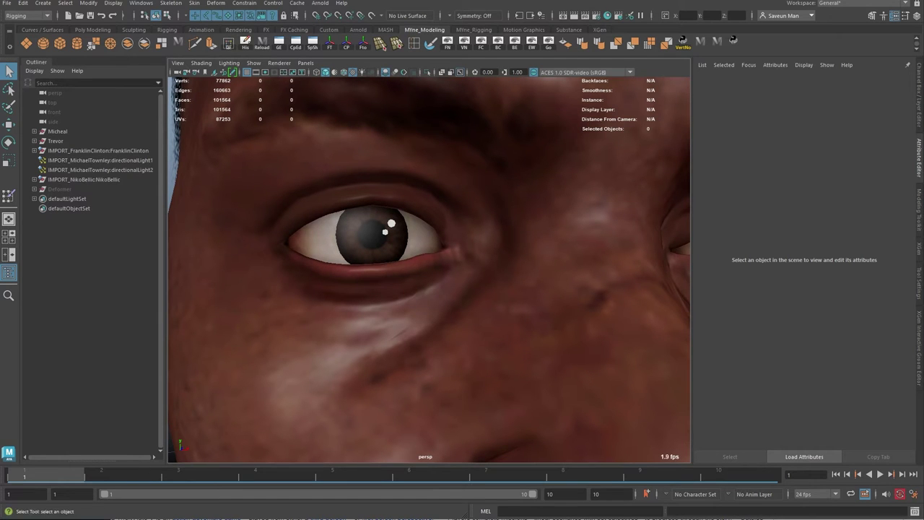
# Select Michael's MouthEyes mesh and frame it in the perspective view.
pyautogui.keyDown('alt'); pyautogui.moveTo(642, 291); pyautogui.dragTo(570, 313, button='middle'); pyautogui.keyUp('alt')
pyautogui.keyDown('alt'); pyautogui.moveTo(569, 313); pyautogui.dragTo(466, 322, button='right'); pyautogui.keyUp('alt')
pyautogui.keyDown('alt'); pyautogui.moveTo(465, 323); pyautogui.dragTo(228, 333, button='middle'); pyautogui.keyUp('alt')
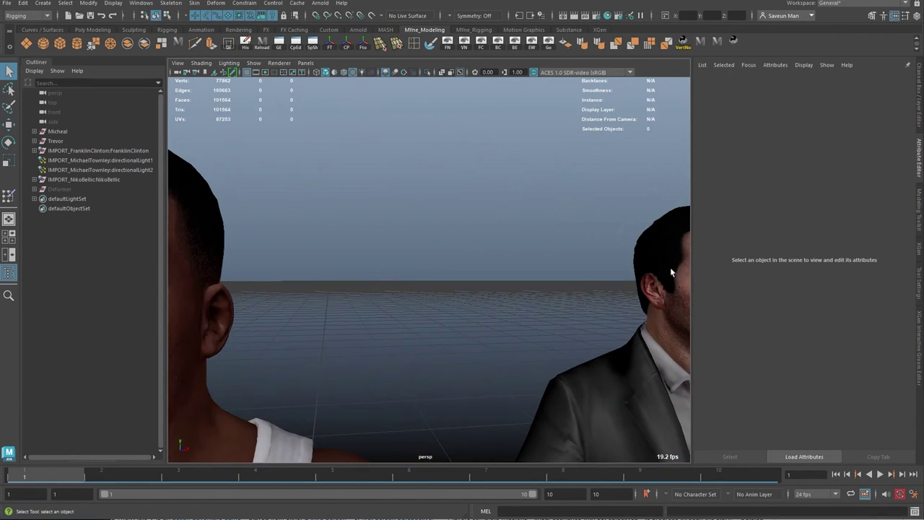
pyautogui.keyDown('alt'); pyautogui.moveTo(670, 271); pyautogui.dragTo(529, 264, button='middle'); pyautogui.keyUp('alt')
pyautogui.click(590, 276)
pyautogui.press('f')
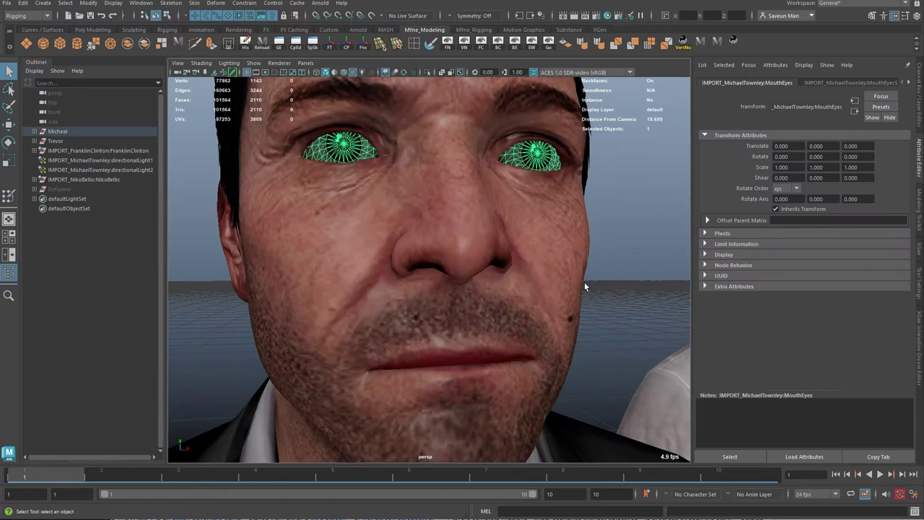
# Deselect the MouthEyes mesh and examine the highlights in Michael's eyes from several angles.
pyautogui.click(586, 281)
pyautogui.keyDown('alt'); pyautogui.moveTo(568, 237); pyautogui.dragTo(546, 239); pyautogui.keyUp('alt')
pyautogui.keyDown('alt'); pyautogui.moveTo(546, 239); pyautogui.dragTo(526, 298, button='middle'); pyautogui.keyUp('alt')
pyautogui.keyDown('alt'); pyautogui.moveTo(526, 298); pyautogui.dragTo(505, 290); pyautogui.keyUp('alt')
pyautogui.keyDown('alt'); pyautogui.moveTo(496, 220); pyautogui.dragTo(453, 295, button='middle'); pyautogui.keyUp('alt')
pyautogui.keyDown('alt'); pyautogui.moveTo(453, 294); pyautogui.dragTo(494, 240, button='right'); pyautogui.keyUp('alt')
# Delete the eye-highlight faces from Michael's MouthEyes mesh, return to object selection and deselect the mesh.
pyautogui.moveTo(465, 267); pyautogui.dragTo(262, 302, button='right')
pyautogui.click(454, 273)
pyautogui.press('Delete')
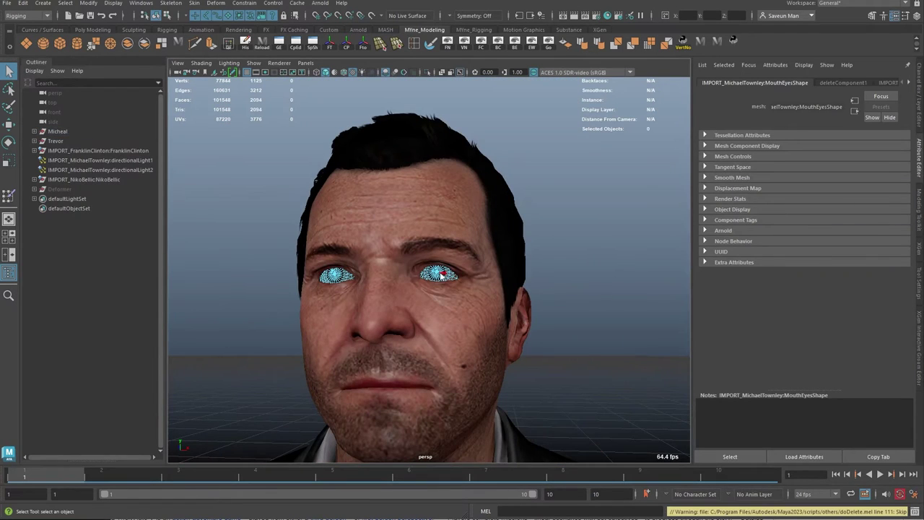
pyautogui.moveTo(440, 270); pyautogui.dragTo(484, 254, button='right')
pyautogui.click(537, 314)
pyautogui.keyDown('alt'); pyautogui.moveTo(538, 314); pyautogui.dragTo(560, 335); pyautogui.keyUp('alt')
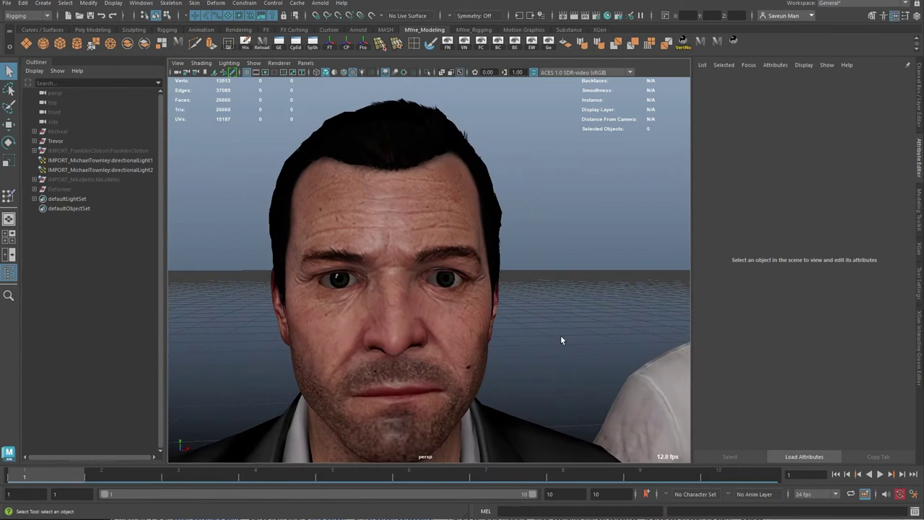
# Undo the last edits to Michael's MouthEyes mesh, return to object selection and deselect everything.
pyautogui.hotkey('ctrl', 'z')
pyautogui.hotkey('ctrl', 'z')
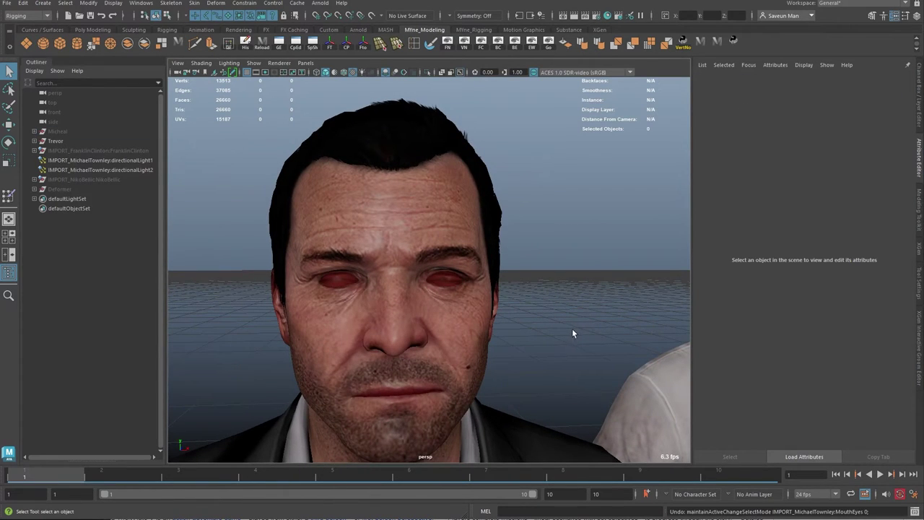
pyautogui.keyDown('alt'); pyautogui.moveTo(534, 368); pyautogui.dragTo(534, 334, button='right'); pyautogui.keyUp('alt')
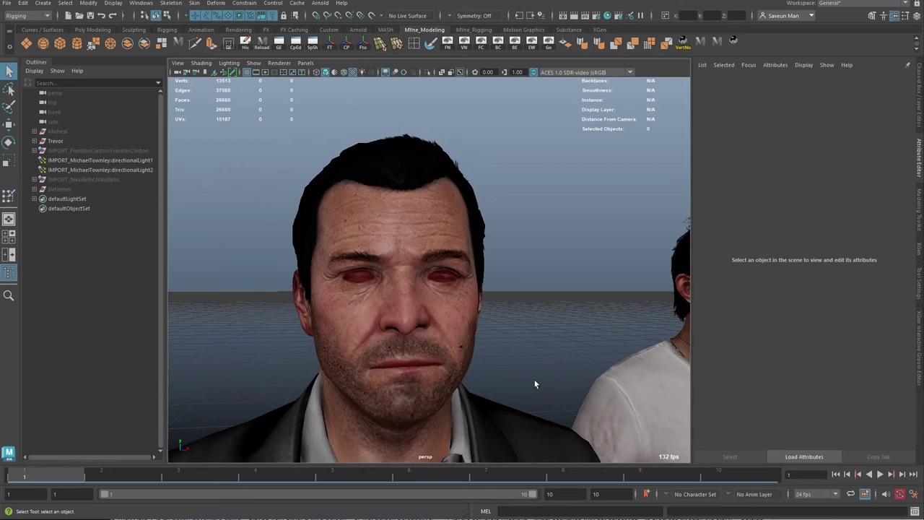
pyautogui.click(87, 476)
pyautogui.moveTo(88, 475); pyautogui.dragTo(62, 473)
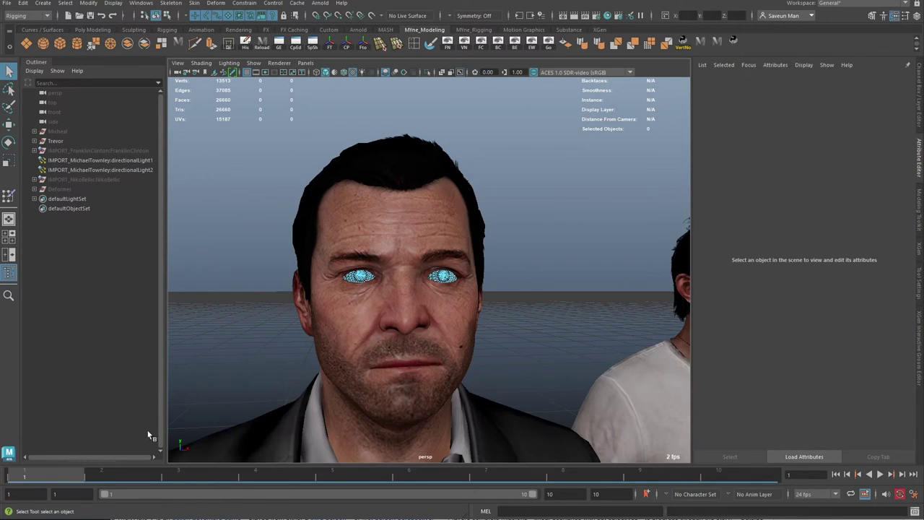
pyautogui.press('F8')
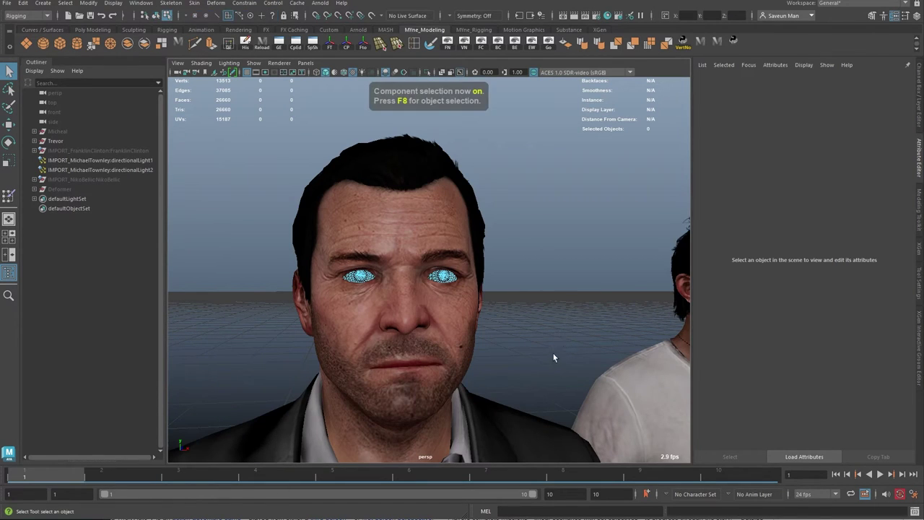
pyautogui.press('F8')
pyautogui.click(567, 359)
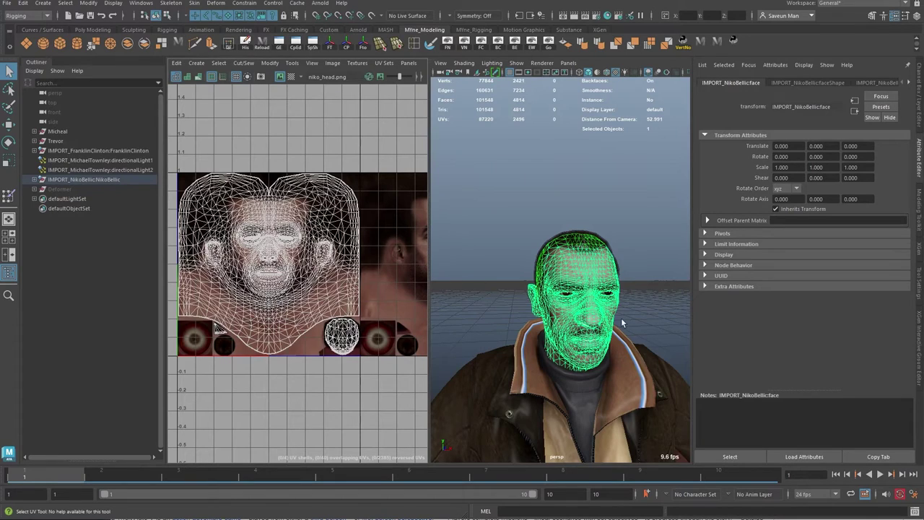
# Examine the UV layout of Niko's face and the eye area of the niko_head.png texture up close.
pyautogui.scroll(5, 614, 321)
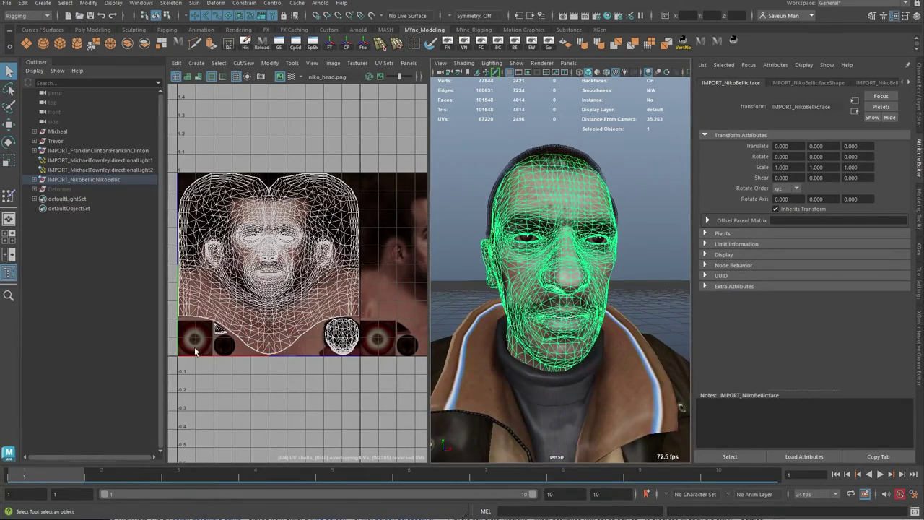
pyautogui.keyDown('alt'); pyautogui.moveTo(195, 352); pyautogui.dragTo(272, 335, button='right'); pyautogui.keyUp('alt')
pyautogui.keyDown('alt'); pyautogui.moveTo(271, 335); pyautogui.dragTo(334, 338, button='middle'); pyautogui.keyUp('alt')
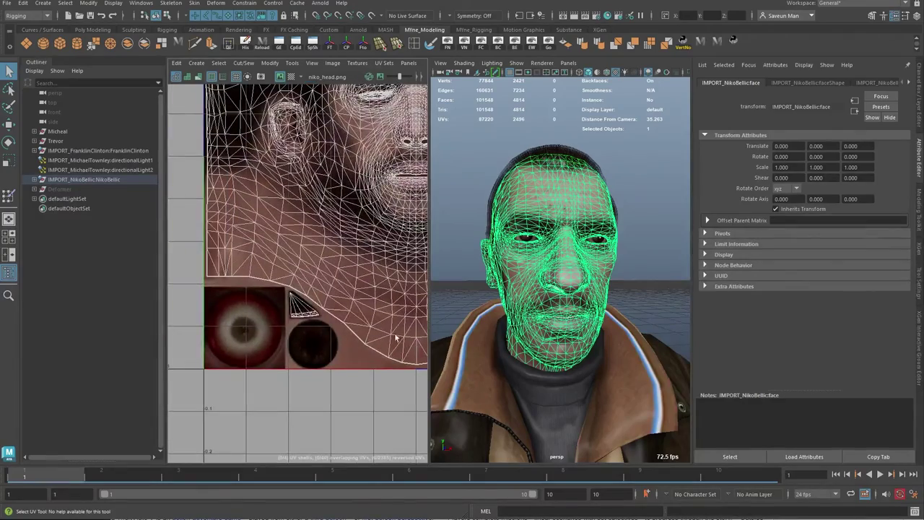
pyautogui.scroll(-6, 395, 338)
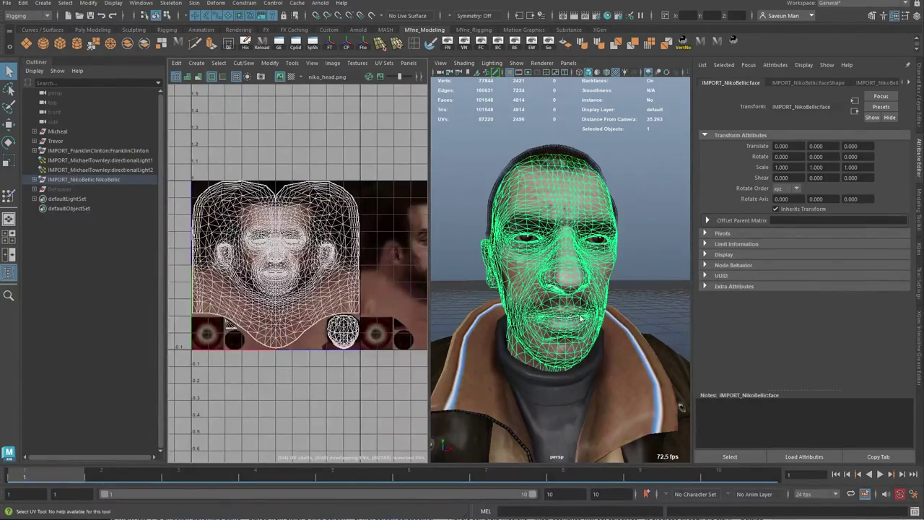
# Select Franklin's Head mesh, bring its uncovered texture tile into view in the UV Editor and hide the grid.
pyautogui.scroll(-10, 633, 336)
pyautogui.keyDown('alt'); pyautogui.moveTo(682, 302); pyautogui.dragTo(584, 280, button='middle'); pyautogui.keyUp('alt')
pyautogui.click(583, 269)
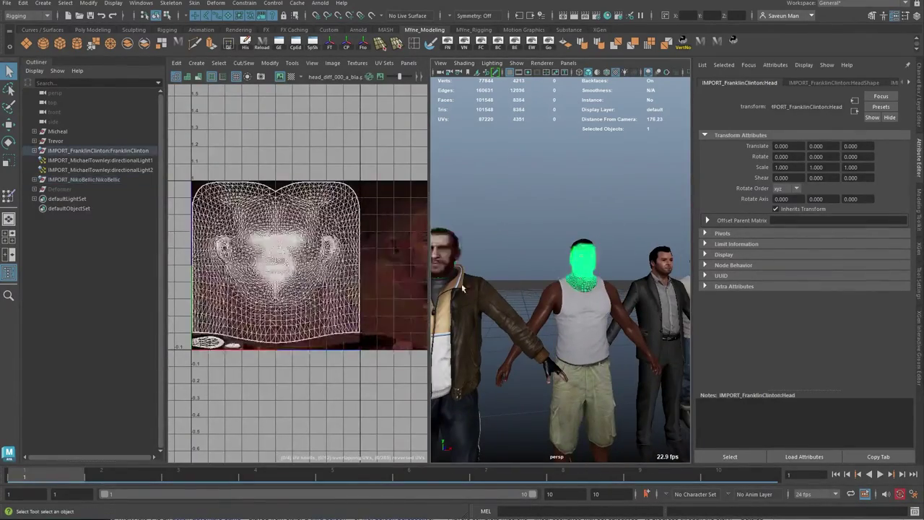
pyautogui.keyDown('alt'); pyautogui.moveTo(346, 314); pyautogui.dragTo(225, 312, button='middle'); pyautogui.keyUp('alt')
pyautogui.scroll(1, 323, 280)
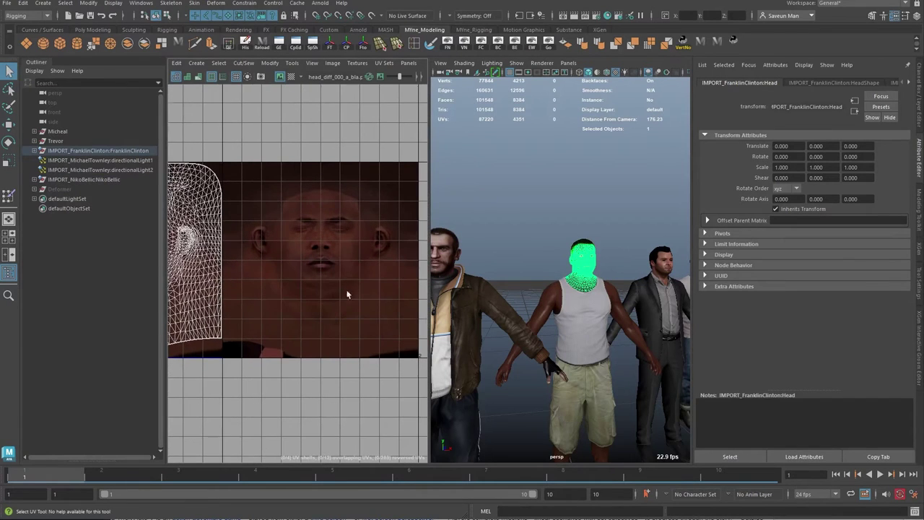
pyautogui.click(238, 77)
pyautogui.keyDown('alt'); pyautogui.moveTo(329, 306); pyautogui.dragTo(317, 295, button='middle'); pyautogui.keyUp('alt')
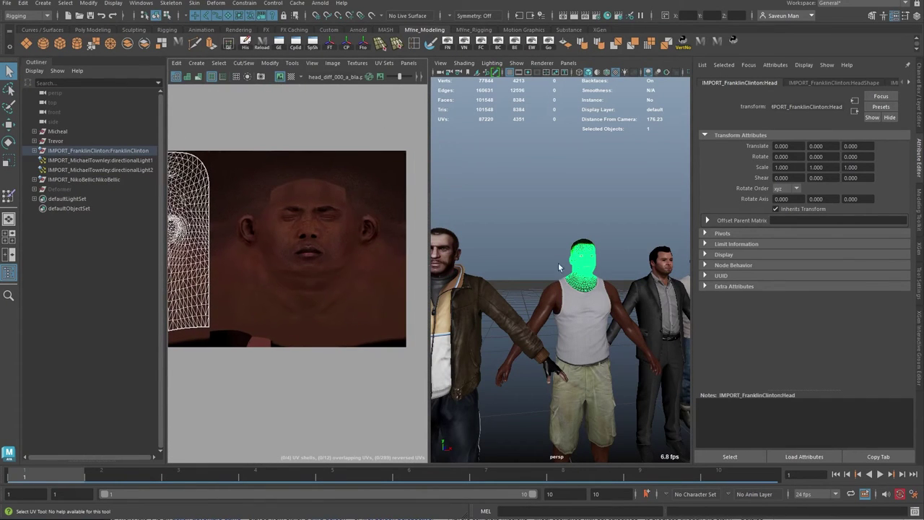
# Select Michael's, Trevor's and Niko's head meshes in turn and compare their face textures in the UV Editor.
pyautogui.click(663, 276)
pyautogui.keyDown('alt'); pyautogui.moveTo(652, 275); pyautogui.dragTo(608, 272, button='middle'); pyautogui.keyUp('alt')
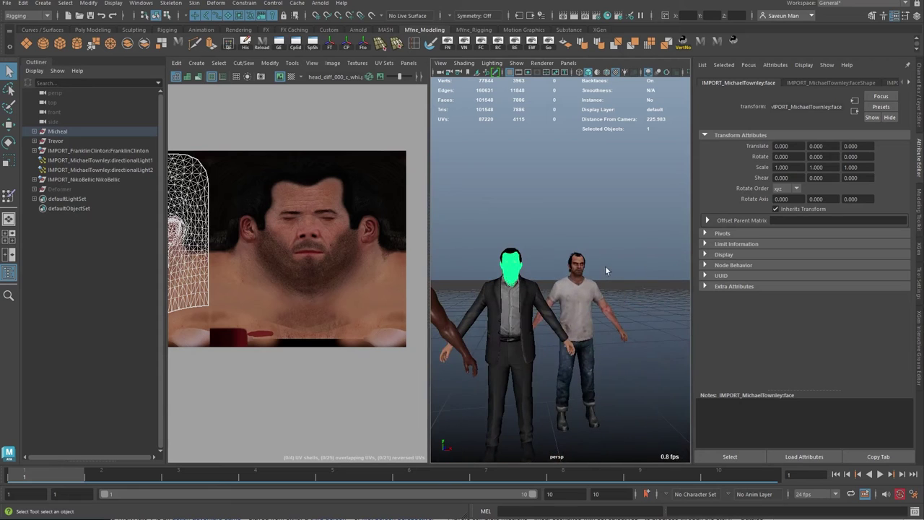
pyautogui.click(574, 276)
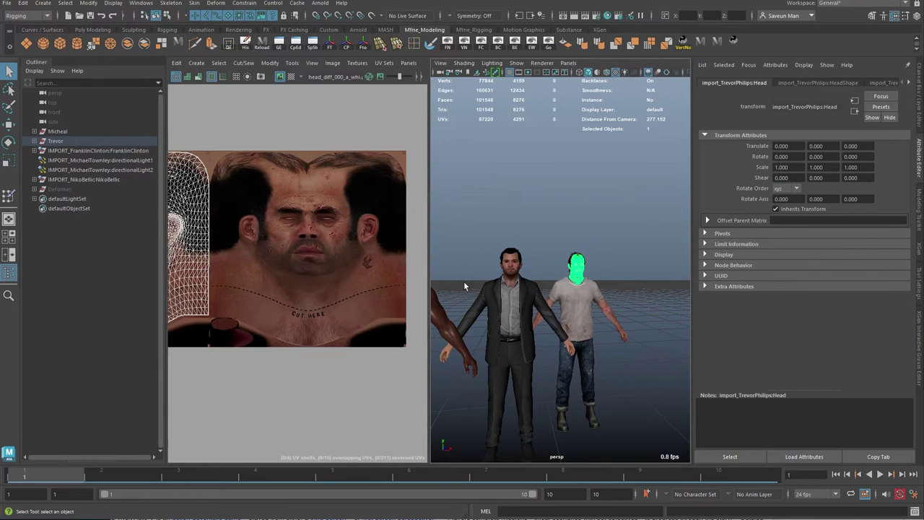
pyautogui.keyDown('alt'); pyautogui.moveTo(465, 285); pyautogui.dragTo(527, 274, button='middle'); pyautogui.keyUp('alt')
pyautogui.click(531, 277)
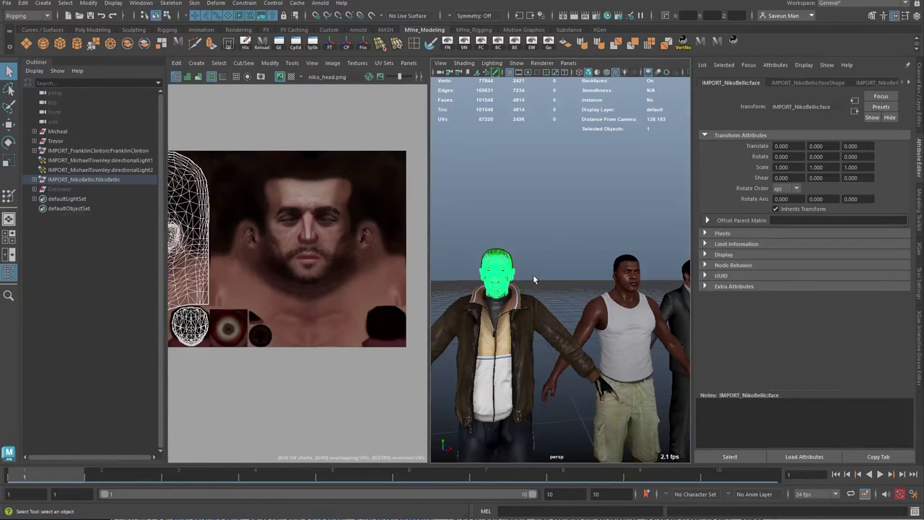
# Select Franklin's Eyes mesh and examine its teeth and eye texture with his face in close view.
pyautogui.keyDown('alt'); pyautogui.moveTo(592, 285); pyautogui.dragTo(465, 281, button='middle'); pyautogui.keyUp('alt')
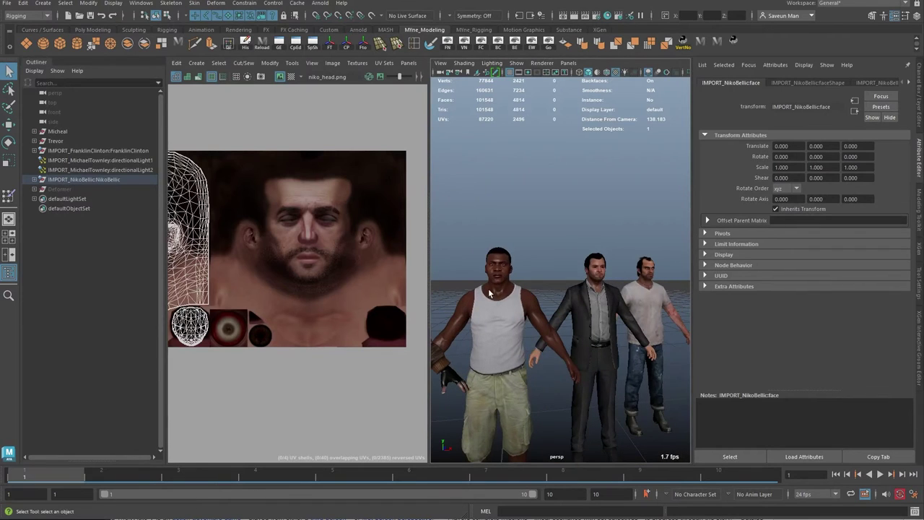
pyautogui.click(495, 268)
pyautogui.scroll(5, 513, 268)
pyautogui.press('f')
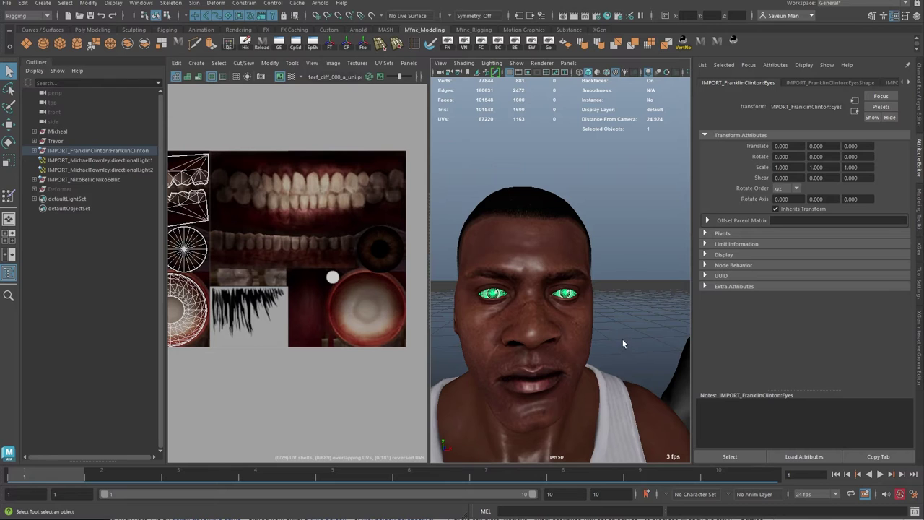
# Select Michael's MouthEyes mesh and view its UVs and texture in the UV Editor.
pyautogui.scroll(-2, 628, 324)
pyautogui.keyDown('alt'); pyautogui.moveTo(633, 329); pyautogui.dragTo(442, 312, button='middle'); pyautogui.keyUp('alt')
pyautogui.keyDown('alt'); pyautogui.moveTo(594, 269); pyautogui.dragTo(527, 282, button='middle'); pyautogui.keyUp('alt')
pyautogui.keyDown('alt'); pyautogui.moveTo(526, 282); pyautogui.dragTo(593, 273, button='right'); pyautogui.keyUp('alt')
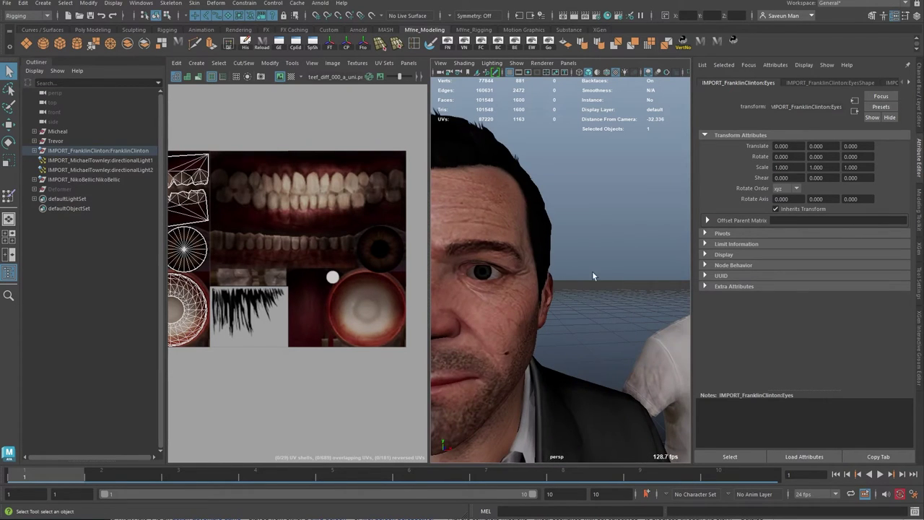
pyautogui.click(486, 274)
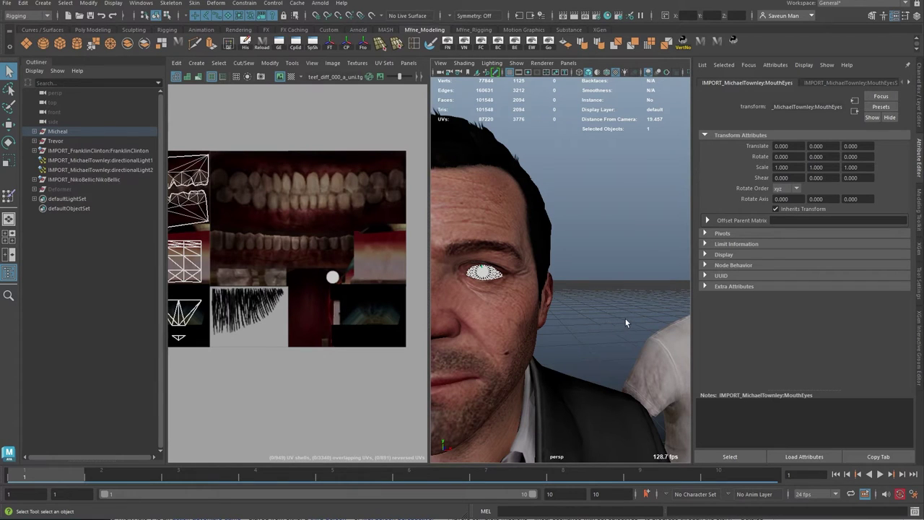
# Select Trevor's Eyes mesh and view its eye and teeth texture in the UV Editor.
pyautogui.keyDown('alt'); pyautogui.moveTo(624, 315); pyautogui.dragTo(576, 311, button='right'); pyautogui.keyUp('alt')
pyautogui.keyDown('alt'); pyautogui.moveTo(576, 311); pyautogui.dragTo(518, 303, button='middle'); pyautogui.keyUp('alt')
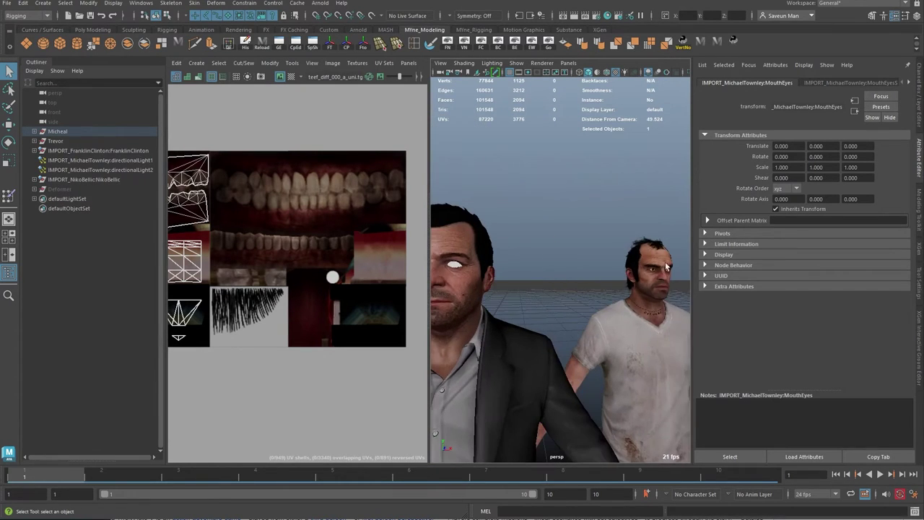
pyautogui.keyDown('alt'); pyautogui.moveTo(671, 267); pyautogui.dragTo(578, 298, button='middle'); pyautogui.keyUp('alt')
pyautogui.keyDown('alt'); pyautogui.moveTo(578, 298); pyautogui.dragTo(626, 310, button='right'); pyautogui.keyUp('alt')
pyautogui.keyDown('alt'); pyautogui.moveTo(627, 310); pyautogui.dragTo(614, 311, button='middle'); pyautogui.keyUp('alt')
pyautogui.click(514, 274)
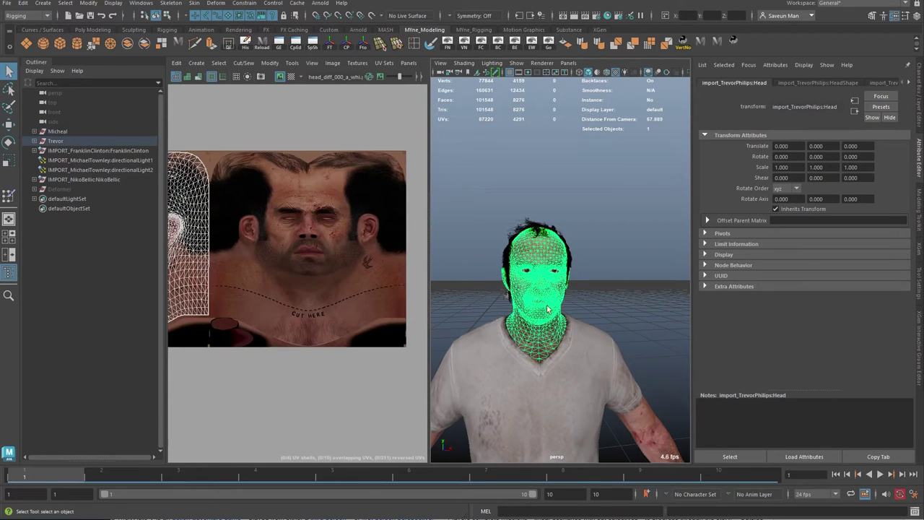
pyautogui.click(521, 272)
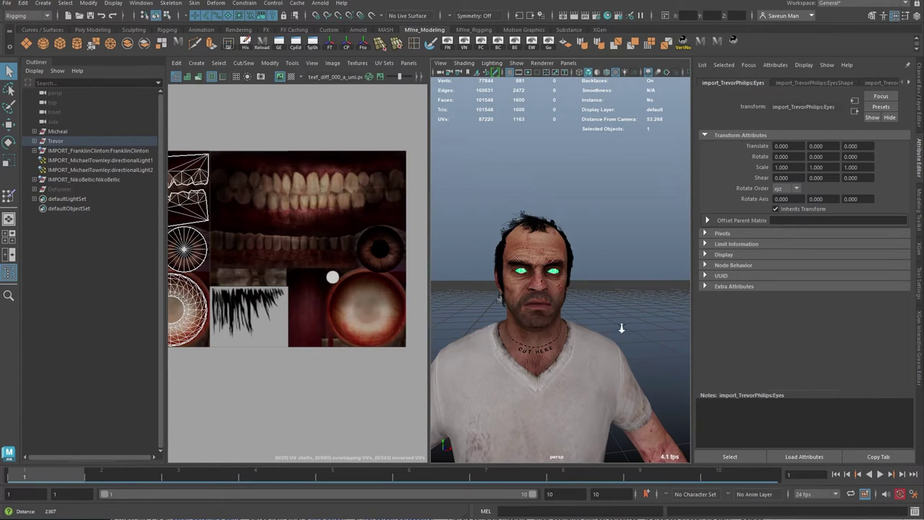
# Return to Michael and reselect his MouthEyes mesh to compare its texture with Trevor's.
pyautogui.keyDown('alt'); pyautogui.moveTo(621, 328); pyautogui.dragTo(460, 301, button='right'); pyautogui.keyUp('alt')
pyautogui.keyDown('alt'); pyautogui.moveTo(541, 297); pyautogui.dragTo(612, 301, button='middle'); pyautogui.keyUp('alt')
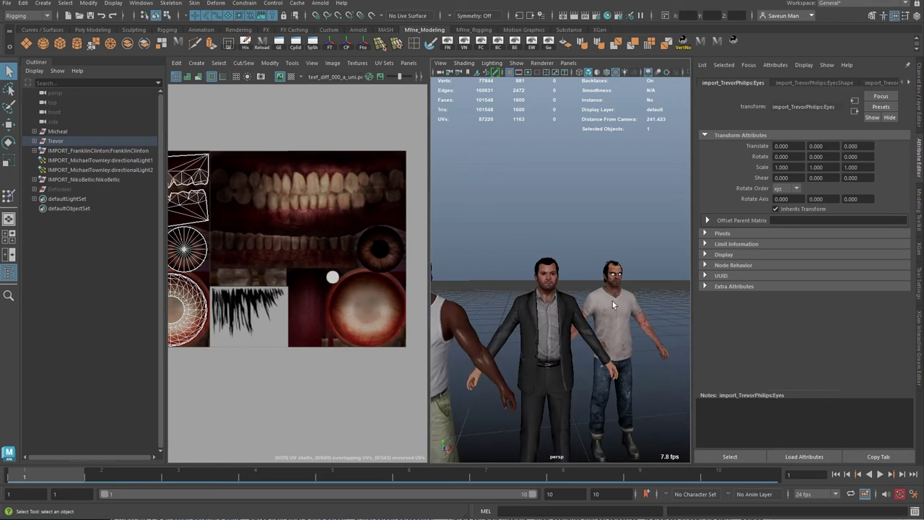
pyautogui.keyDown('alt'); pyautogui.moveTo(612, 301); pyautogui.dragTo(566, 299); pyautogui.keyUp('alt')
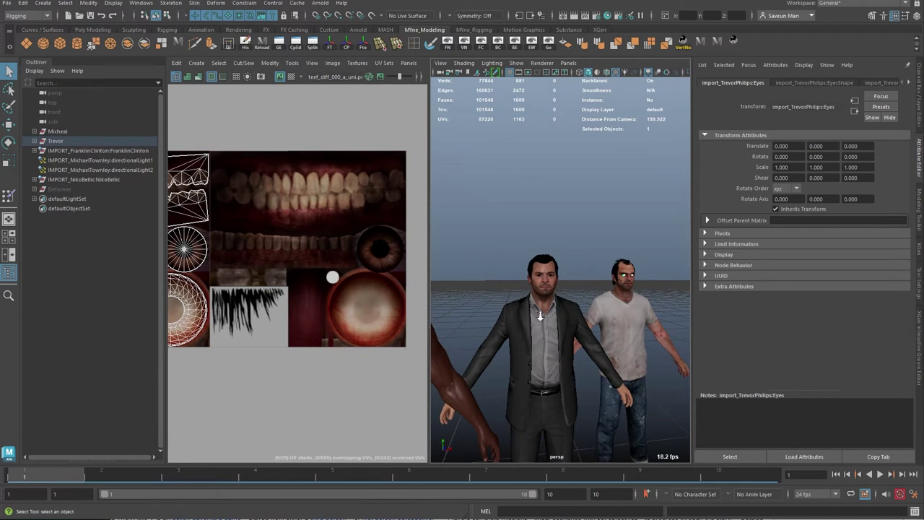
pyautogui.keyDown('alt'); pyautogui.moveTo(540, 317); pyautogui.dragTo(650, 317, button='right'); pyautogui.keyUp('alt')
pyautogui.moveTo(649, 316)
pyautogui.keyDown('alt'); pyautogui.mouseDown(button='middle')
pyautogui.moveTo(526, 302)
pyautogui.moveTo(634, 323)
pyautogui.mouseUp(button='middle'); pyautogui.keyUp('alt')
pyautogui.keyDown('alt'); pyautogui.moveTo(536, 316); pyautogui.dragTo(615, 318, button='right'); pyautogui.keyUp('alt')
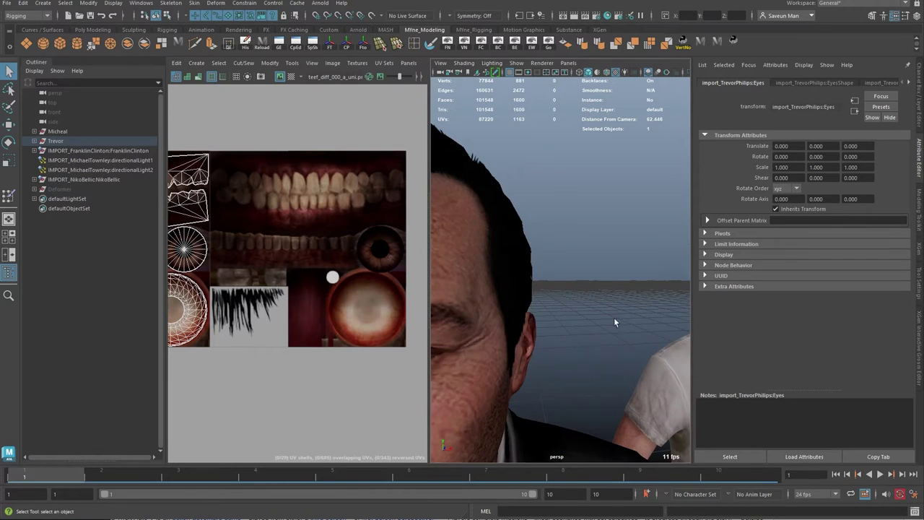
pyautogui.keyDown('alt'); pyautogui.moveTo(546, 325); pyautogui.dragTo(521, 320); pyautogui.keyUp('alt')
pyautogui.click(474, 317)
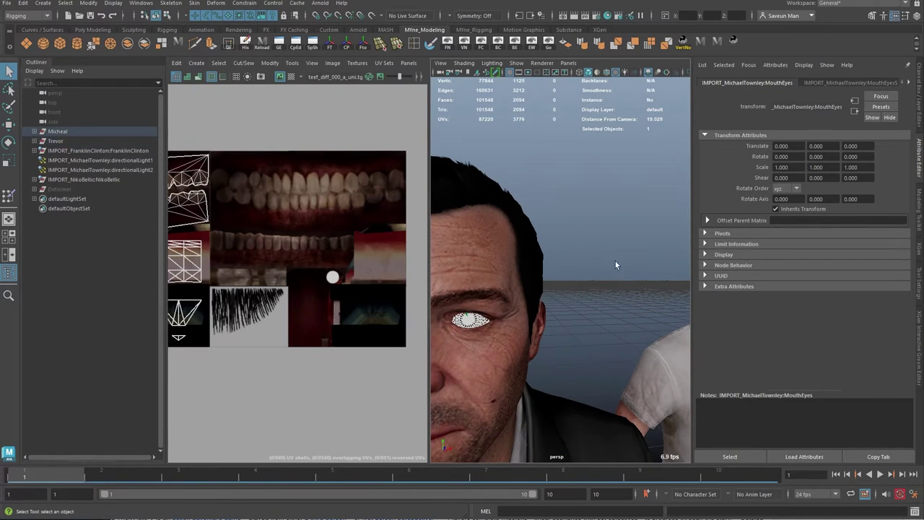
# Toggle the selection of Franklin's Eyes mesh and compare its texture with Michael's.
pyautogui.keyDown('alt'); pyautogui.moveTo(608, 302); pyautogui.dragTo(513, 316, button='right'); pyautogui.keyUp('alt')
pyautogui.keyDown('alt'); pyautogui.moveTo(513, 316); pyautogui.dragTo(612, 318, button='middle'); pyautogui.keyUp('alt')
pyautogui.click(479, 293)
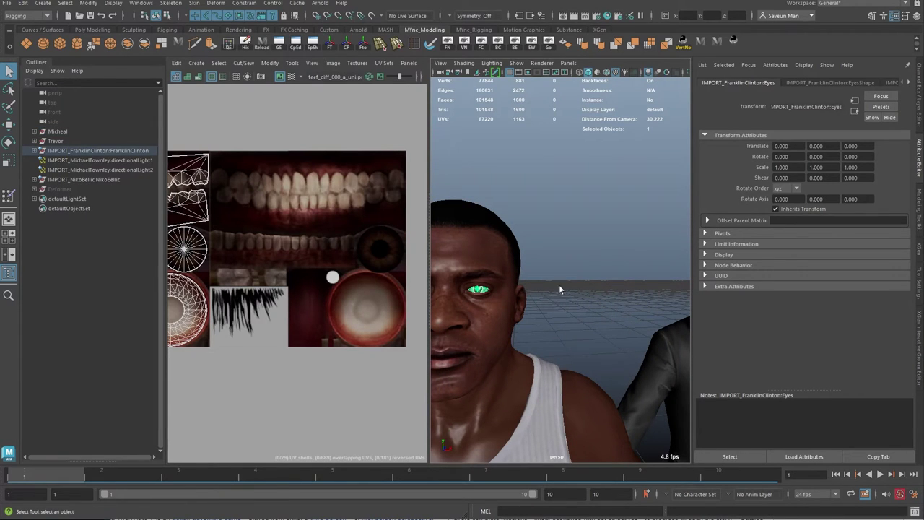
pyautogui.click(619, 267)
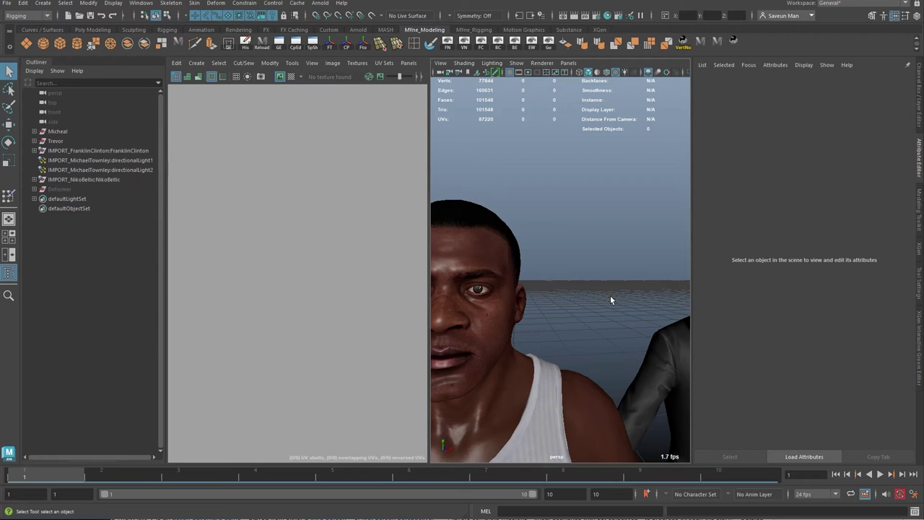
pyautogui.click(478, 291)
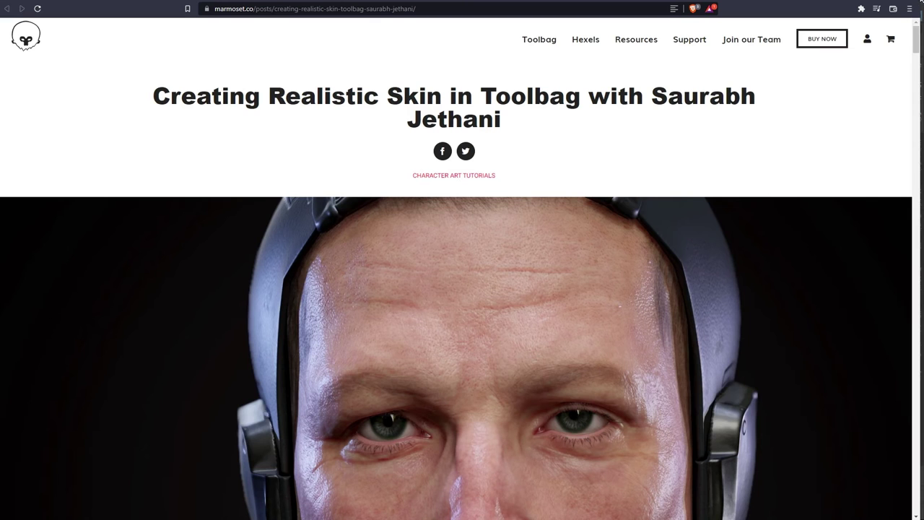
# Switch to the browser and read the Eyes, Maps and Eye Material sections of Marmoset's realistic skin article.
pyautogui.scroll(-1, 918, 40)
pyautogui.moveTo(918, 40); pyautogui.dragTo(912, 319)
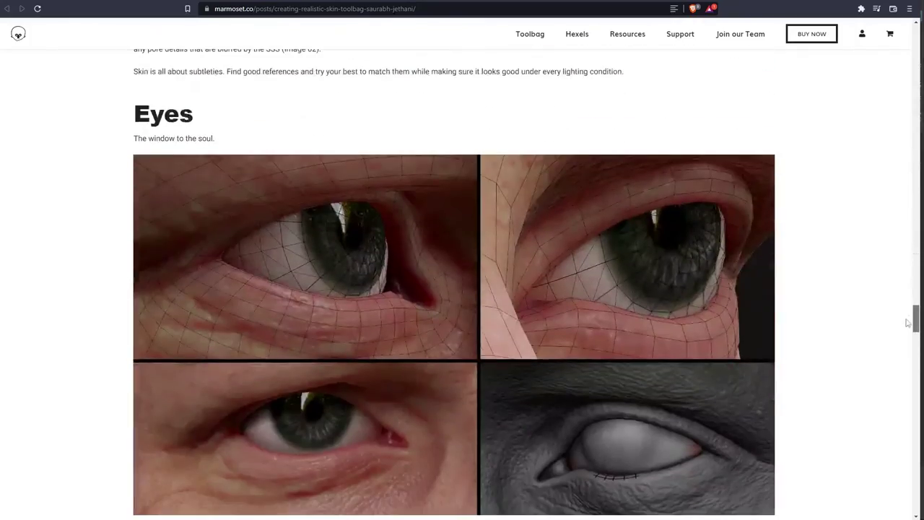
pyautogui.scroll(-3, 863, 290)
pyautogui.scroll(-13, 862, 290)
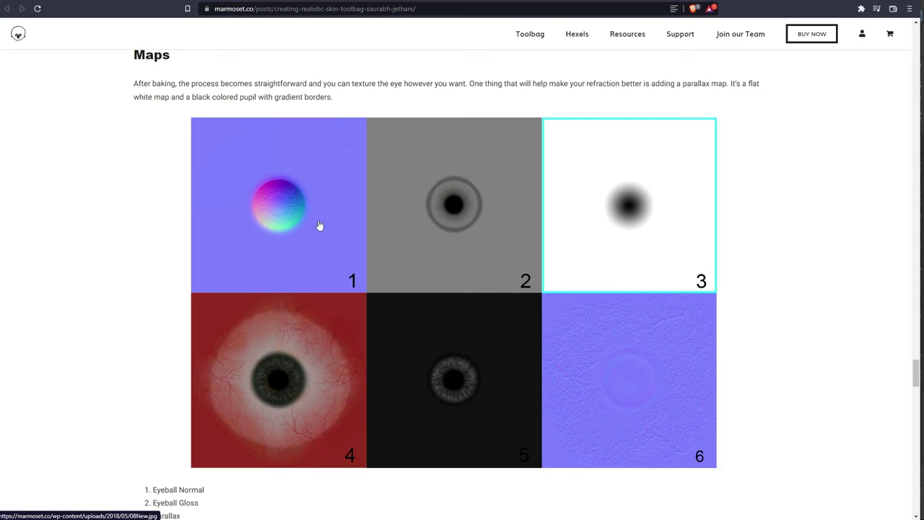
pyautogui.scroll(-8, 319, 226)
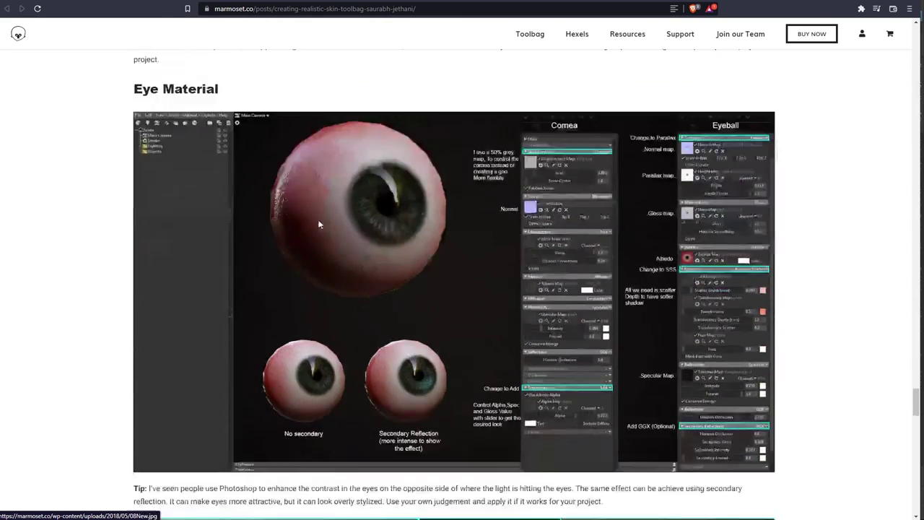
pyautogui.scroll(-5, 319, 225)
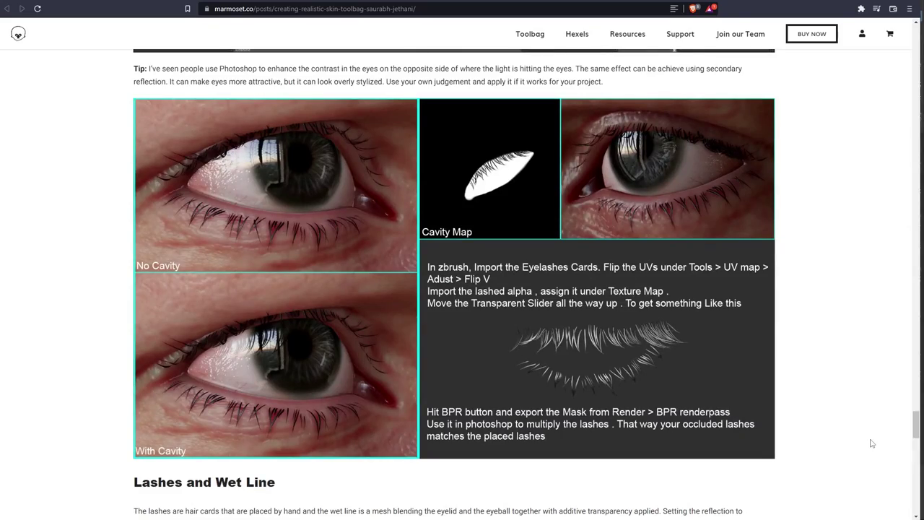
# Review the article's eye wireframes, Geometry and Baking section and numbered eye map examples again.
pyautogui.scroll(10, 871, 443)
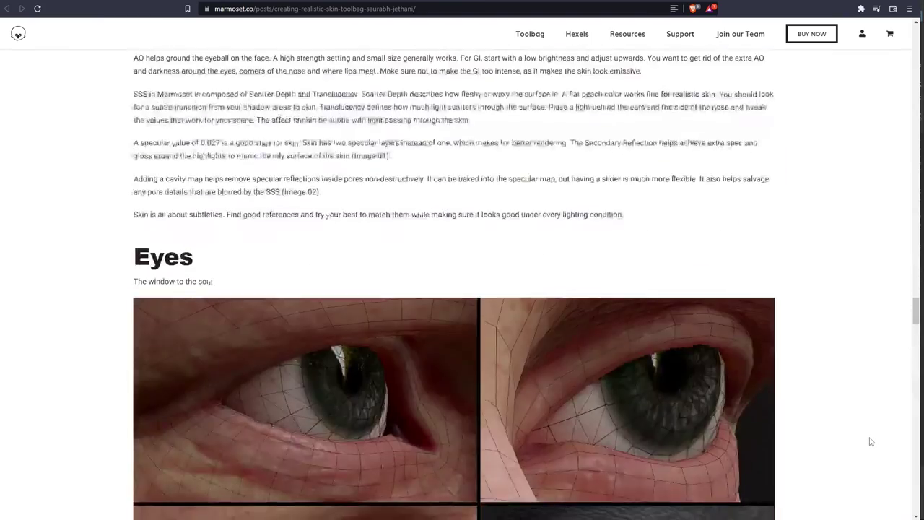
pyautogui.scroll(-10, 871, 442)
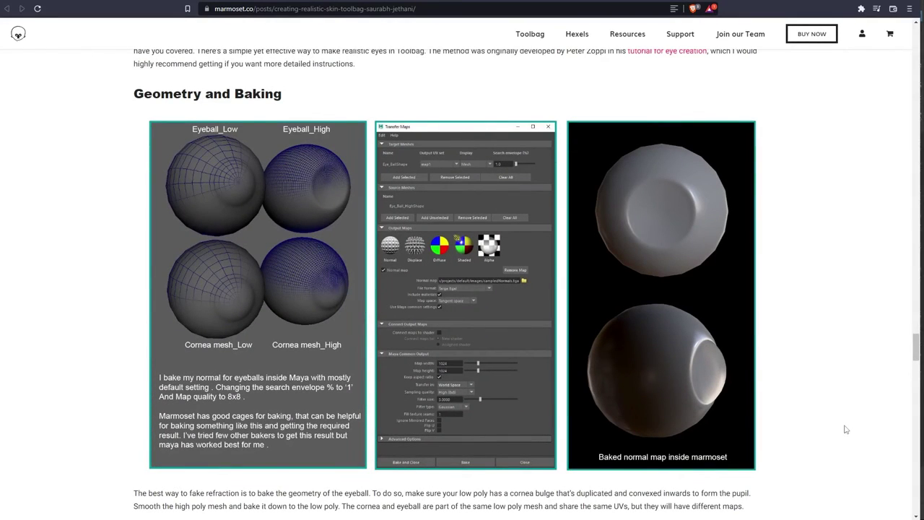
pyautogui.scroll(6, 846, 429)
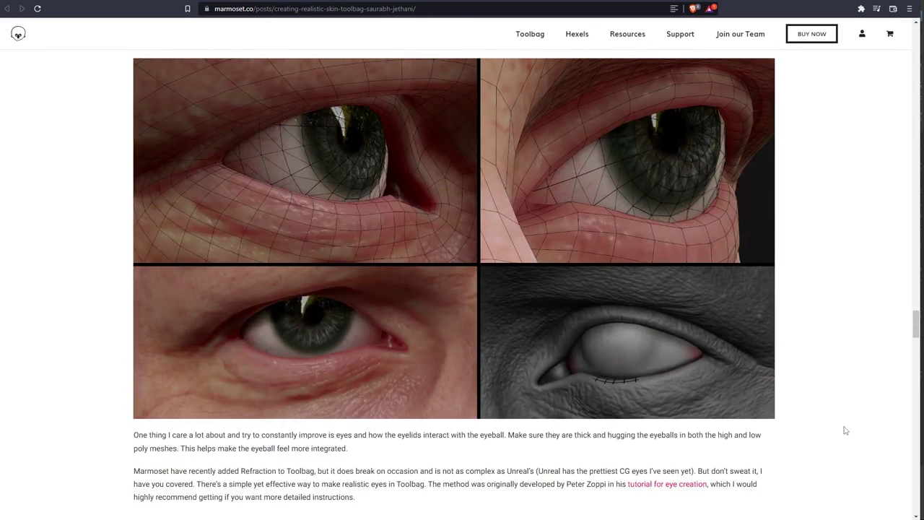
pyautogui.scroll(-8, 845, 430)
pyautogui.scroll(3, 845, 430)
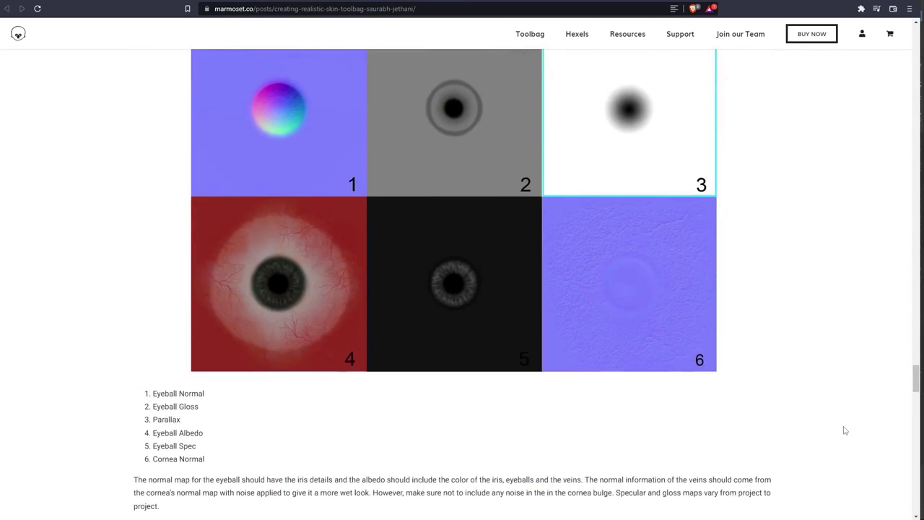
pyautogui.scroll(1, 845, 430)
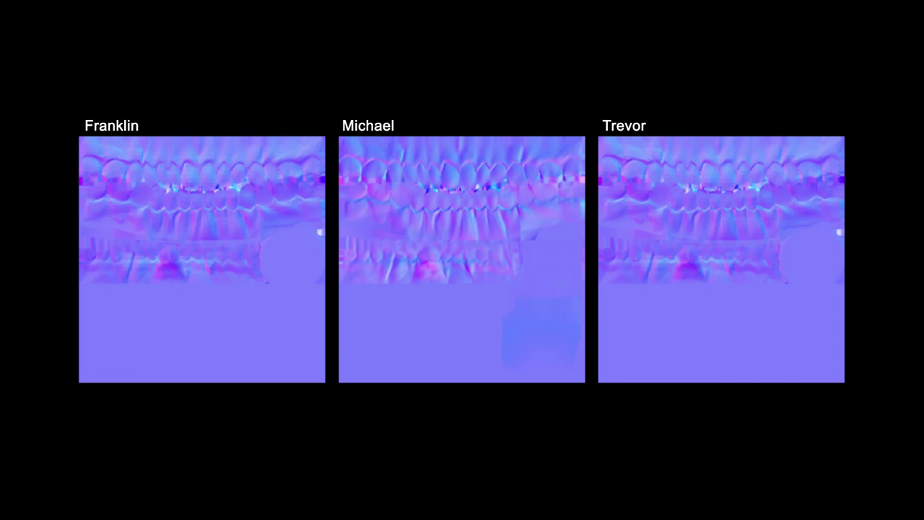